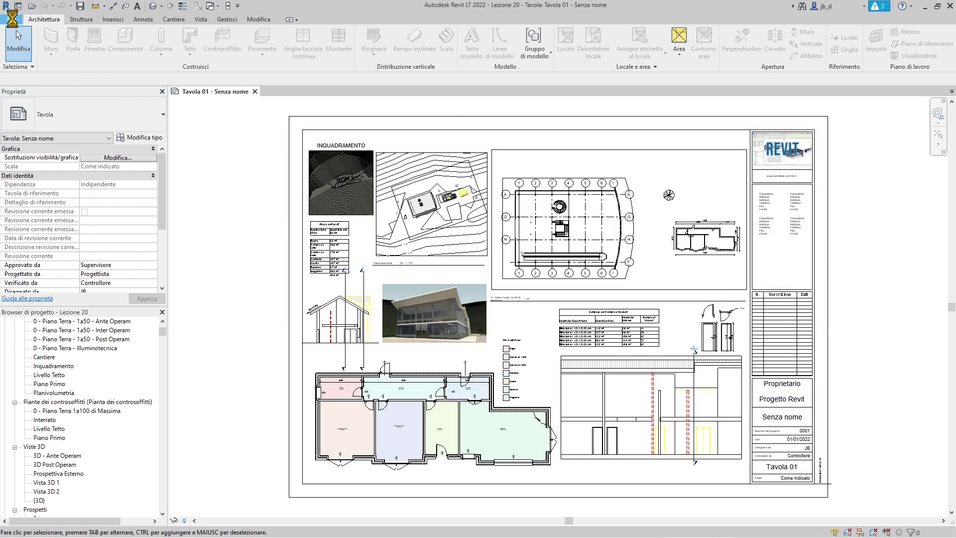
left_click(11, 20)
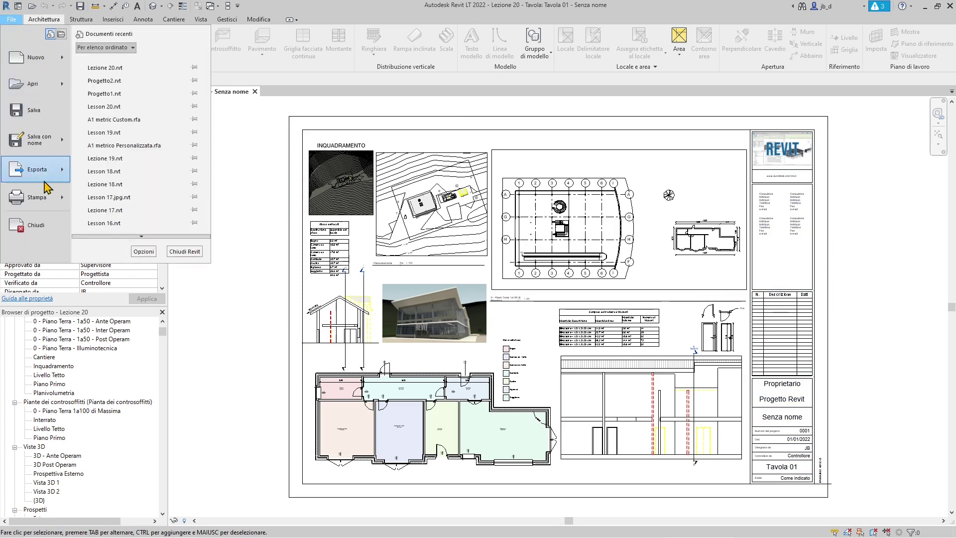
mouse_move(45, 169)
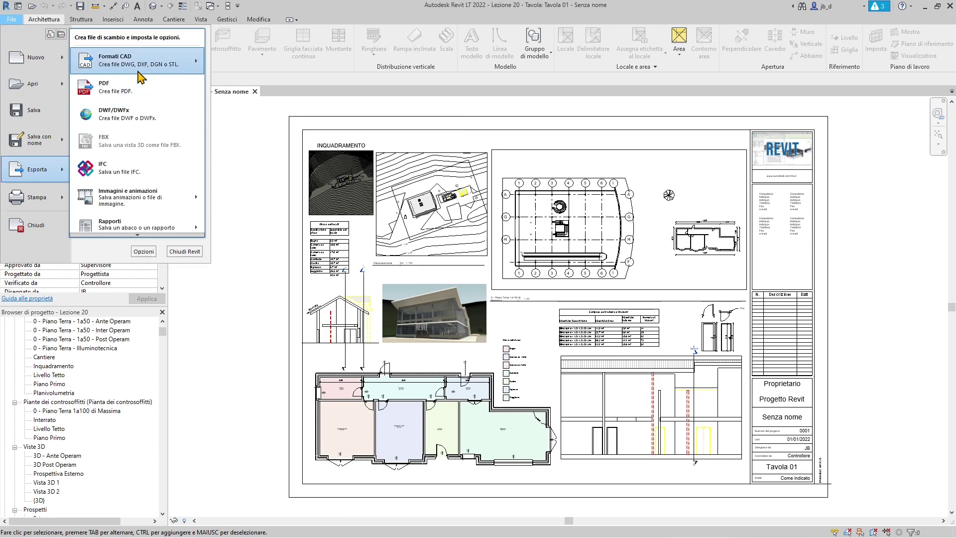
mouse_move(138, 74)
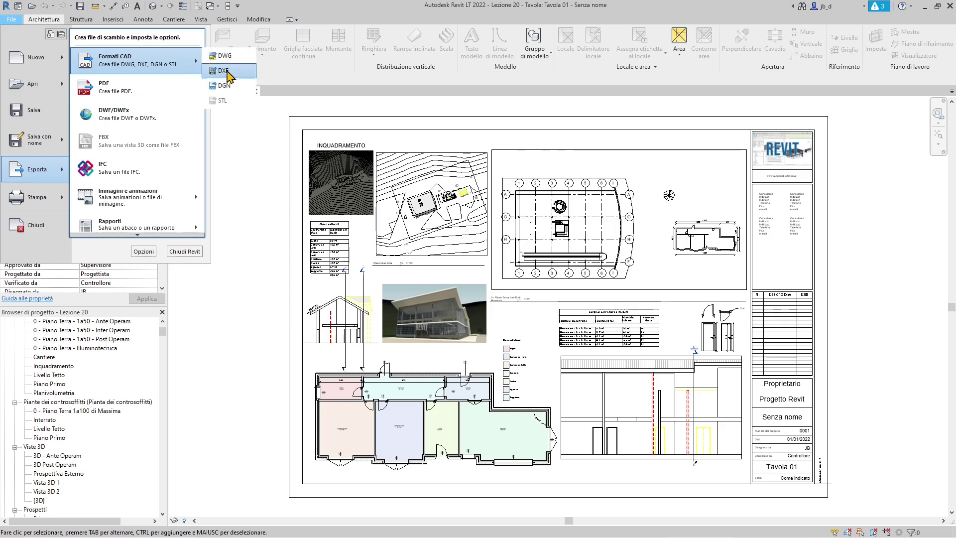
left_click(275, 198)
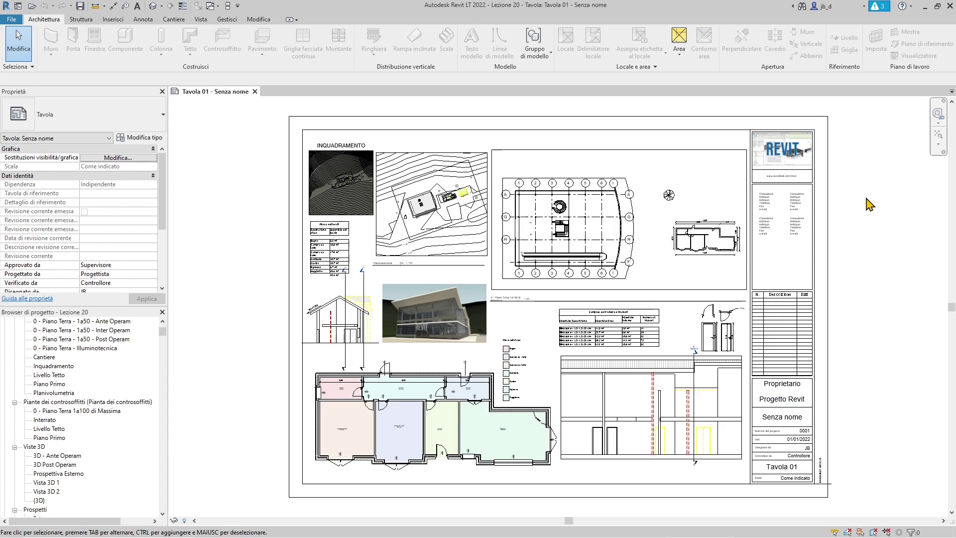
Open the DXF export settings for the current sheet and compare the current-only and unsaved view/sheet export sets.
left_click(11, 19)
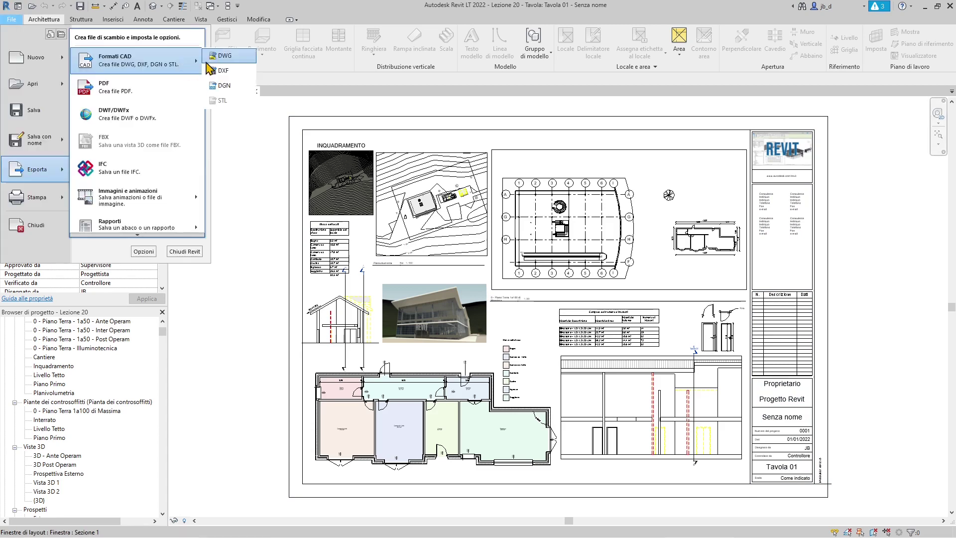
left_click(224, 79)
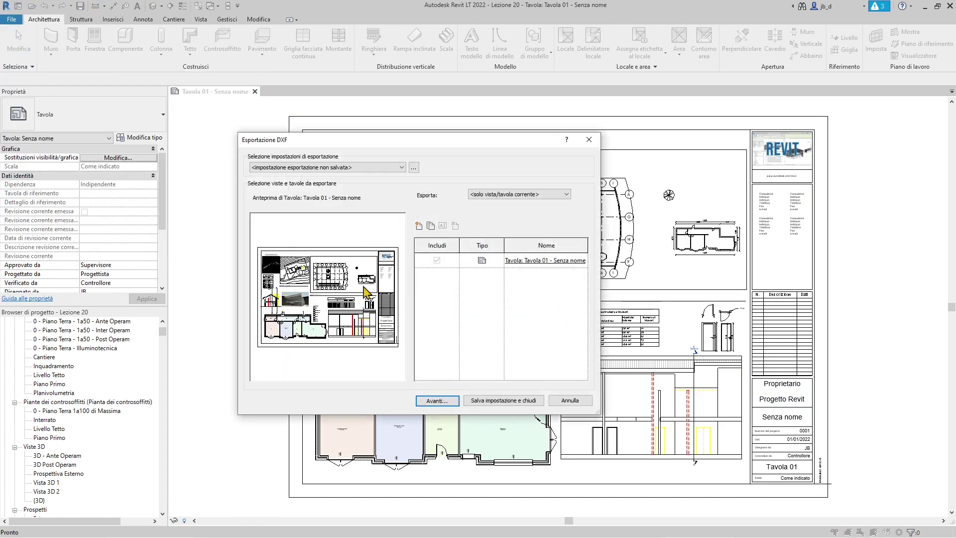
left_click(492, 194)
left_click(492, 209)
left_click(491, 196)
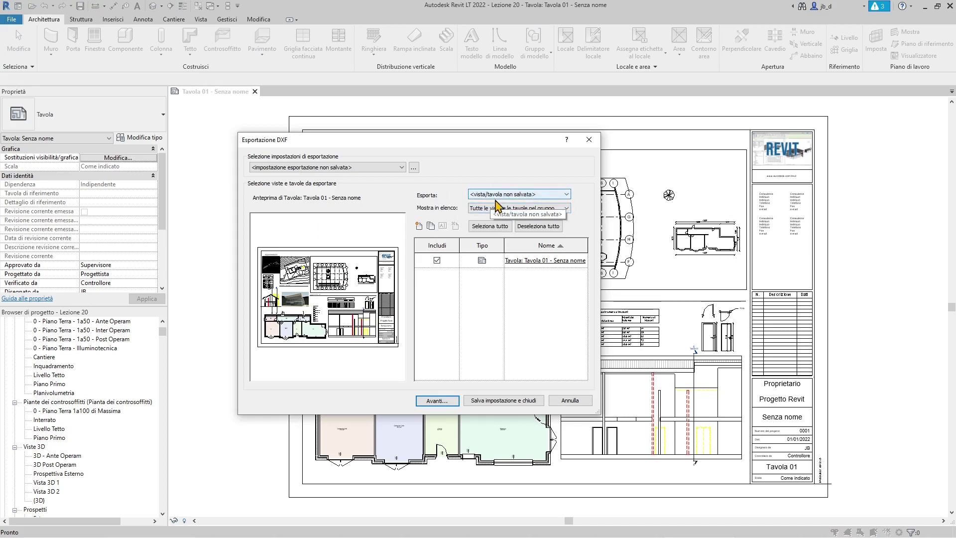
left_click(494, 202)
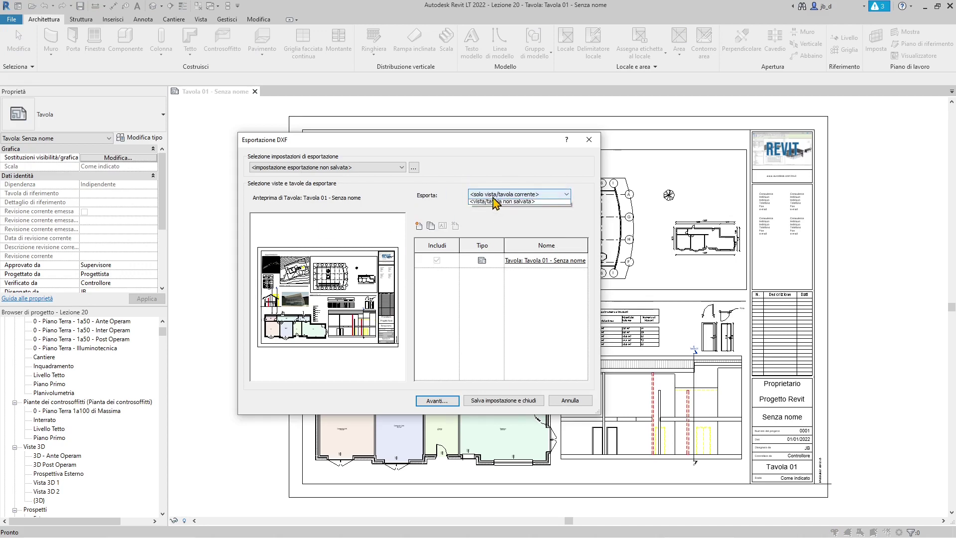
Examine the list filters for the unsaved view/sheet set, including "Tavole nel modello", and cancel the DXF export.
left_click(493, 194)
left_click(486, 209)
left_click(486, 208)
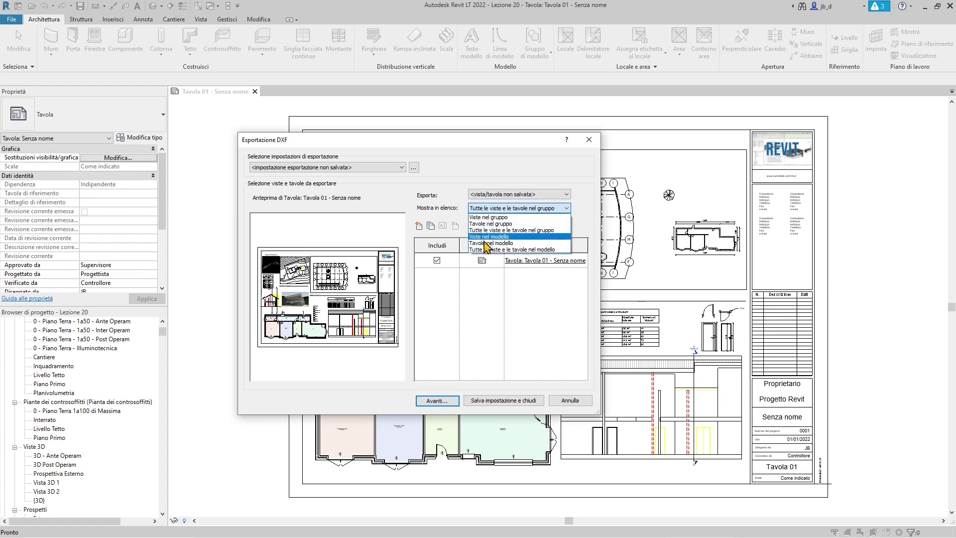
left_click(488, 223)
left_click(487, 209)
left_click(488, 242)
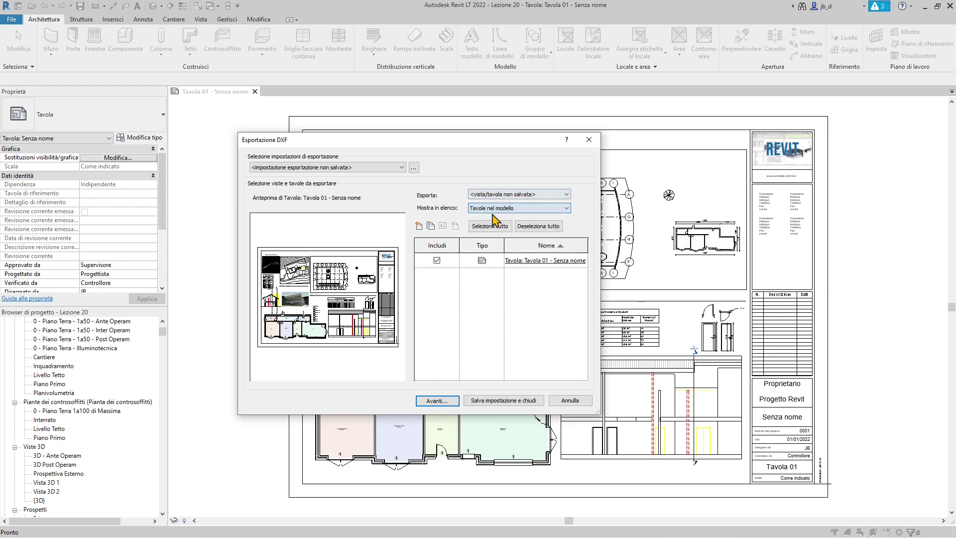
left_click(493, 195)
left_click(494, 202)
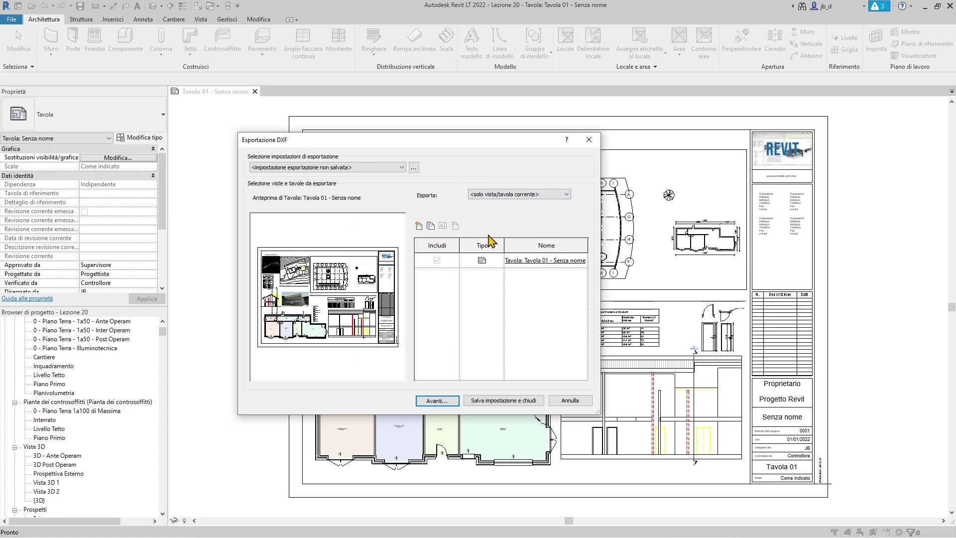
left_click(570, 400)
Open the floor plan view "0 - Piano Terra - 1a50 - Ante Operam".
scroll(74, 368, "up", 2)
left_click(75, 366)
double_click(72, 367)
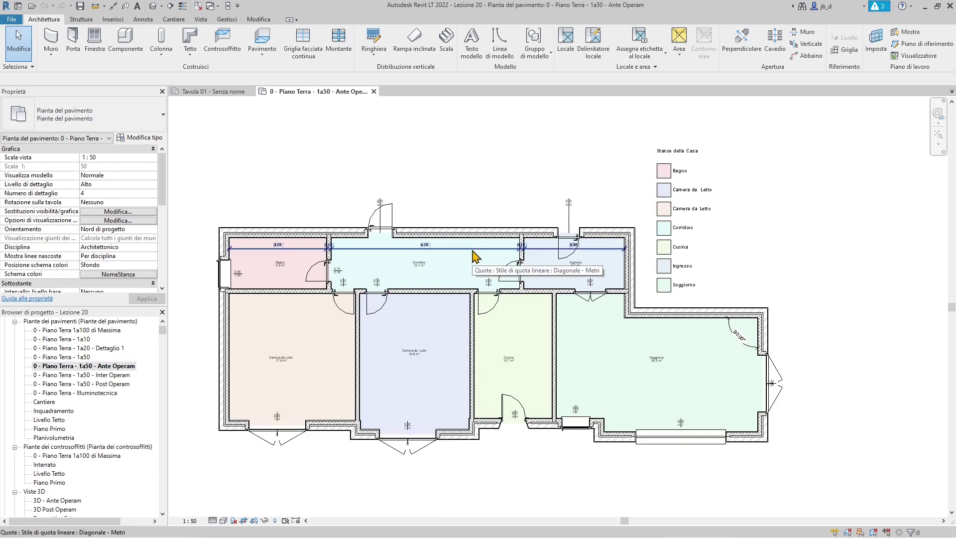
Open the Nord elevation and the Sezione 2 section view to look at each drawing.
scroll(85, 423, "down", 3)
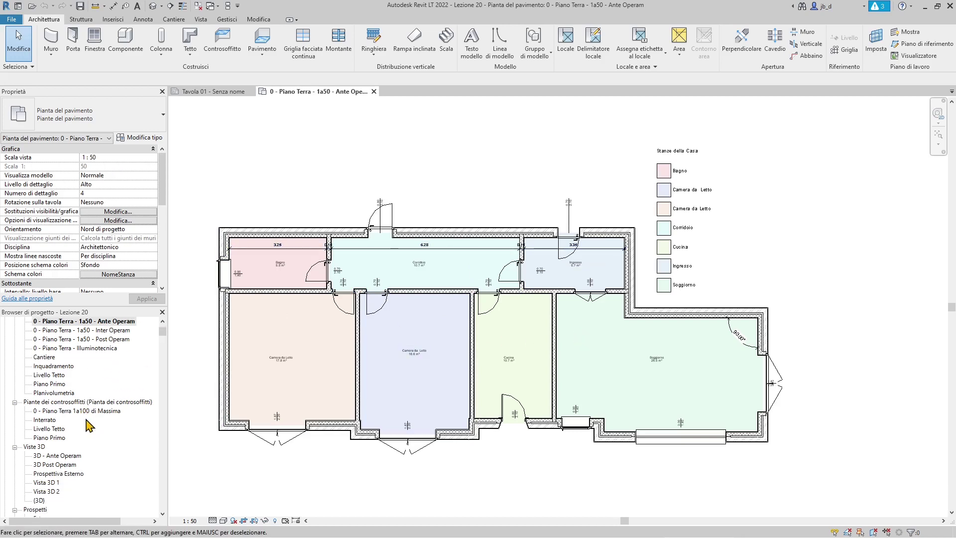
scroll(57, 460, "down", 1)
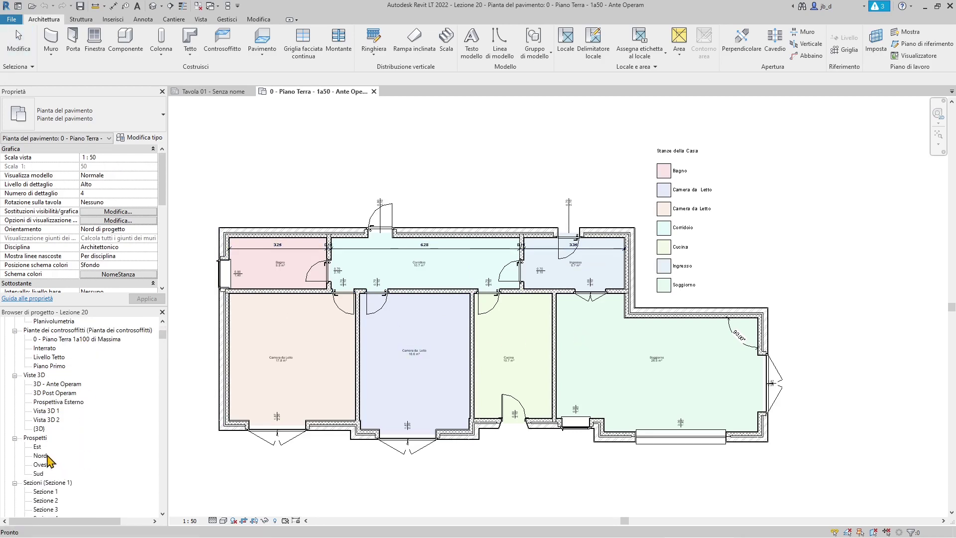
double_click(40, 455)
scroll(52, 460, "down", 1)
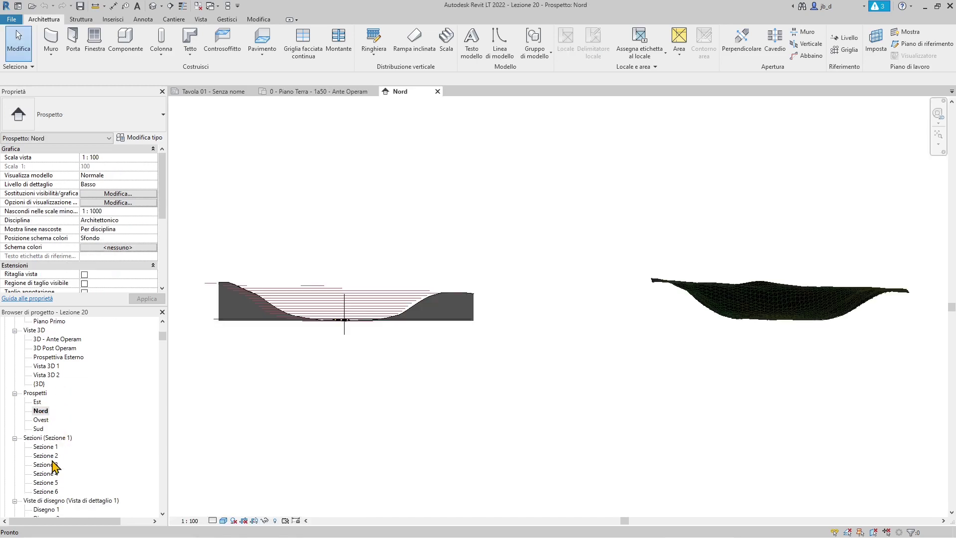
double_click(56, 456)
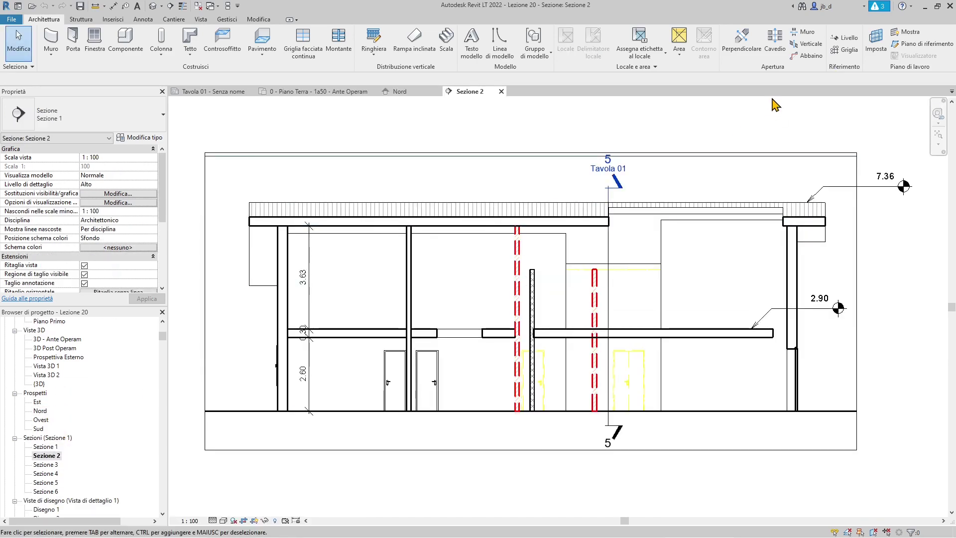
scroll(70, 393, "up", 7)
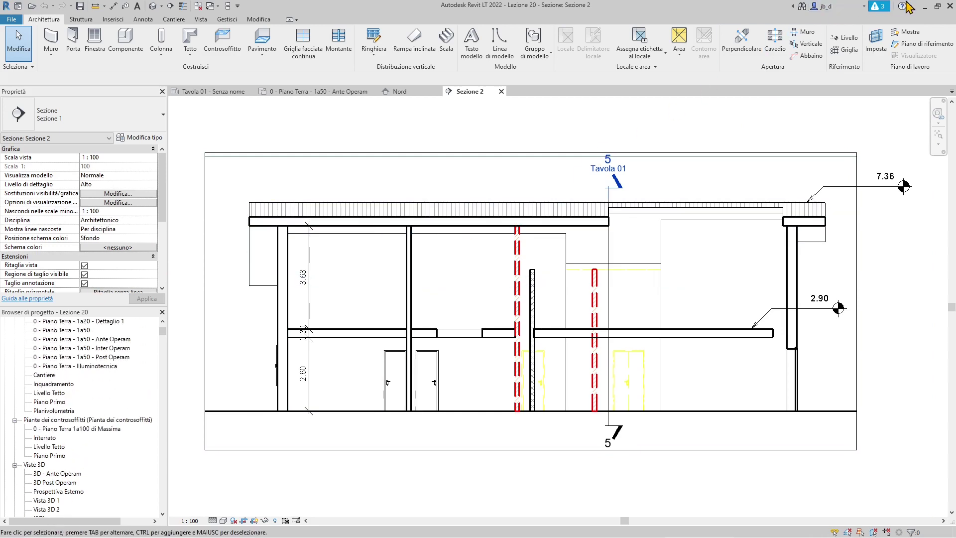
Switch to AutoCAD LT and create a new drawing from the acadltiso template.
left_click(925, 9)
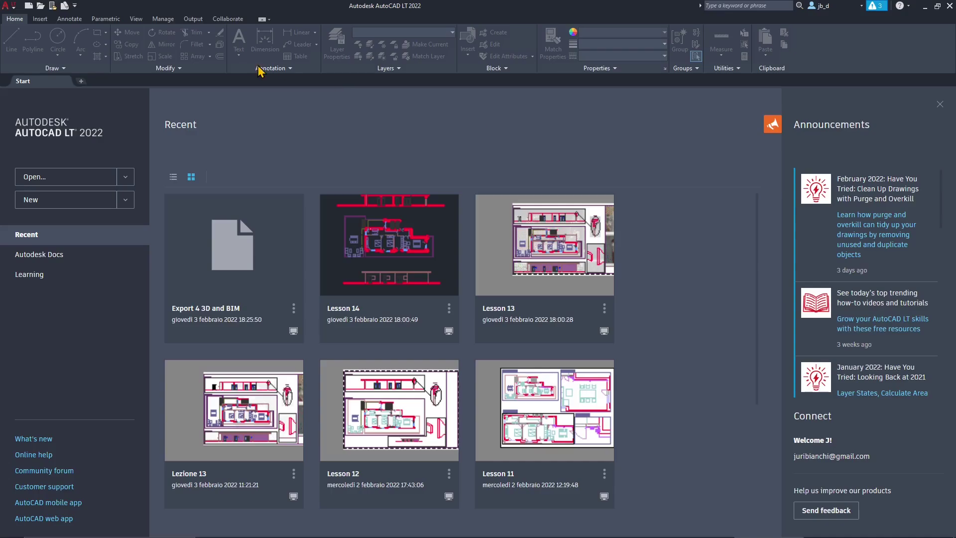
left_click(15, 3)
left_click(34, 68)
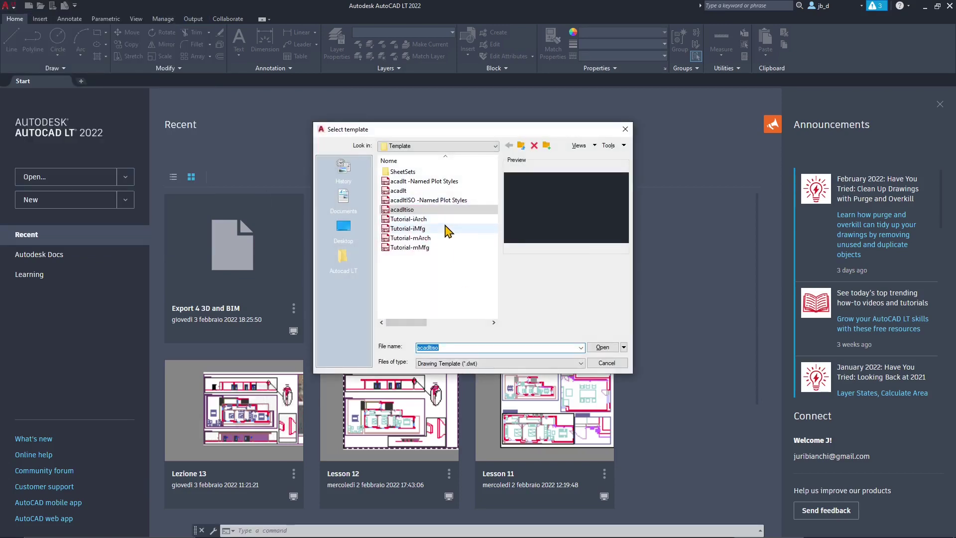
left_click(417, 219)
left_click(418, 238)
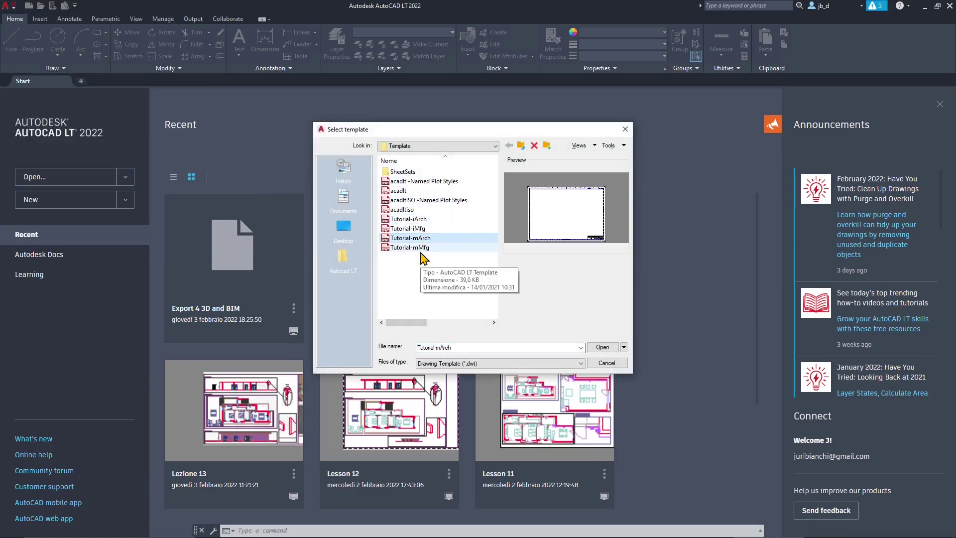
left_click(400, 210)
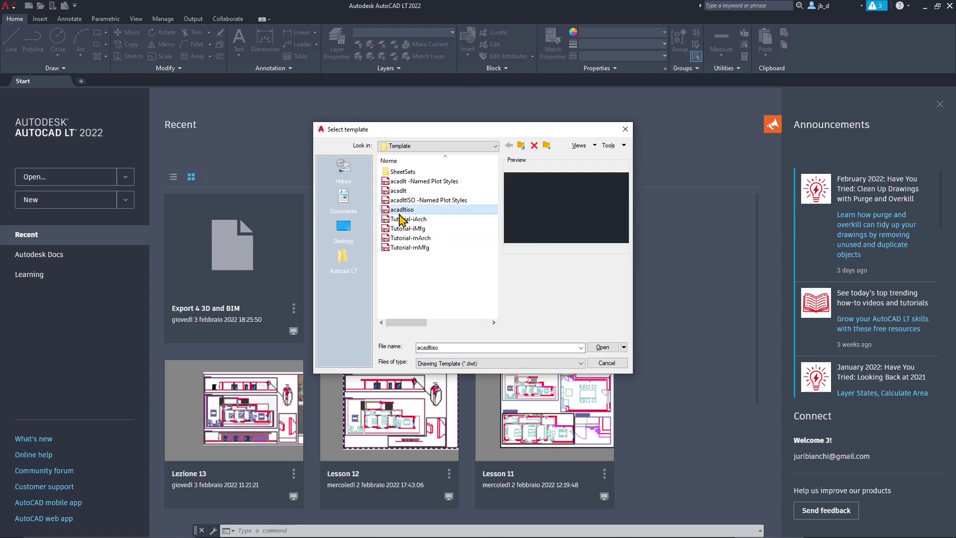
left_click(601, 347)
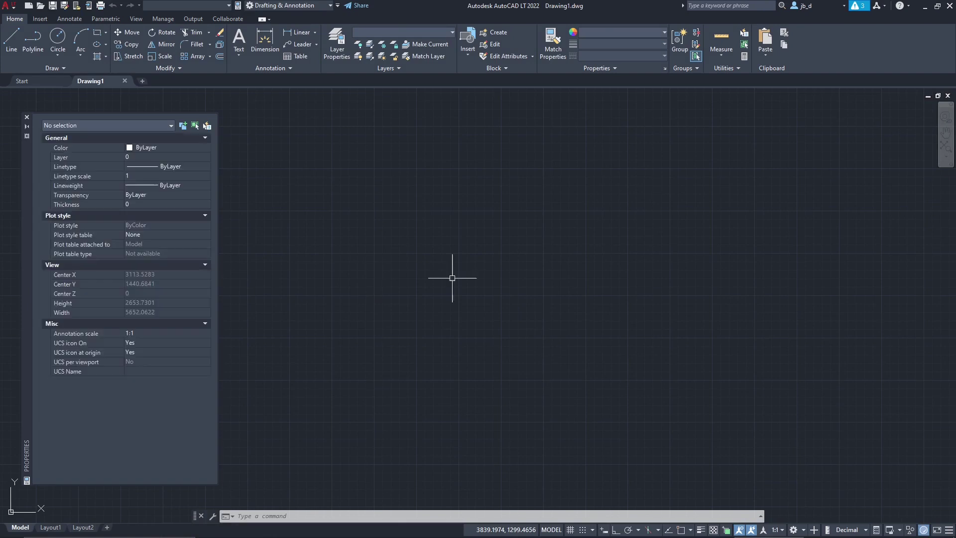
scroll(423, 318, "down", 4)
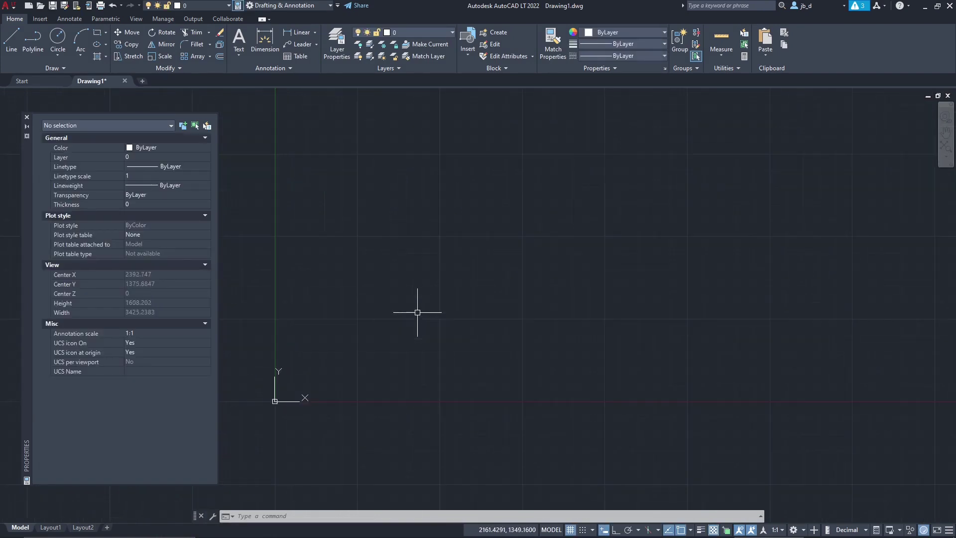
left_click(15, 7)
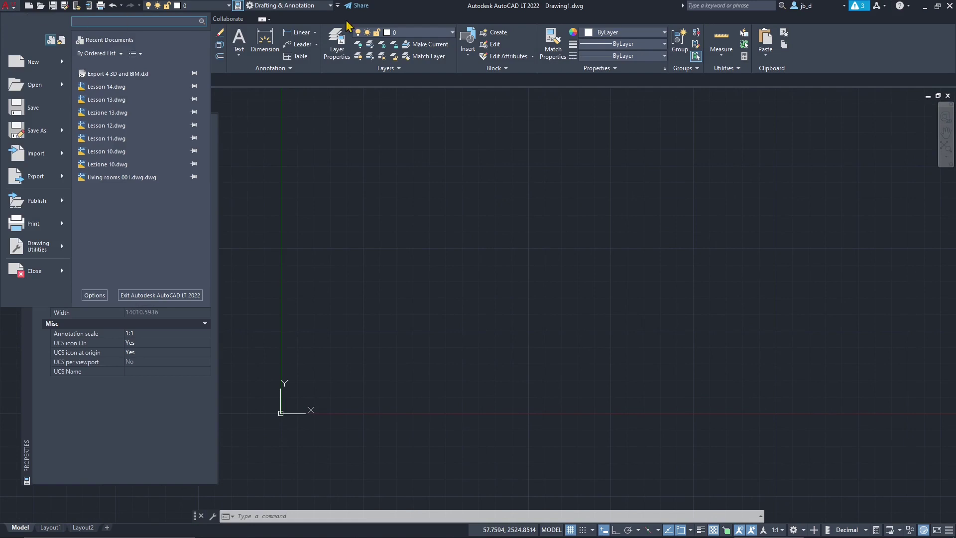
left_click(409, 18)
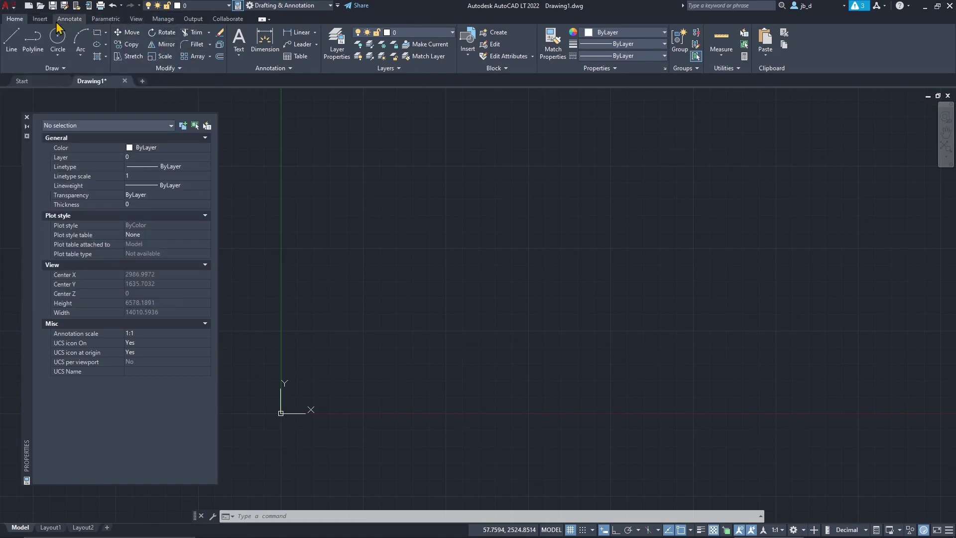
left_click(39, 18)
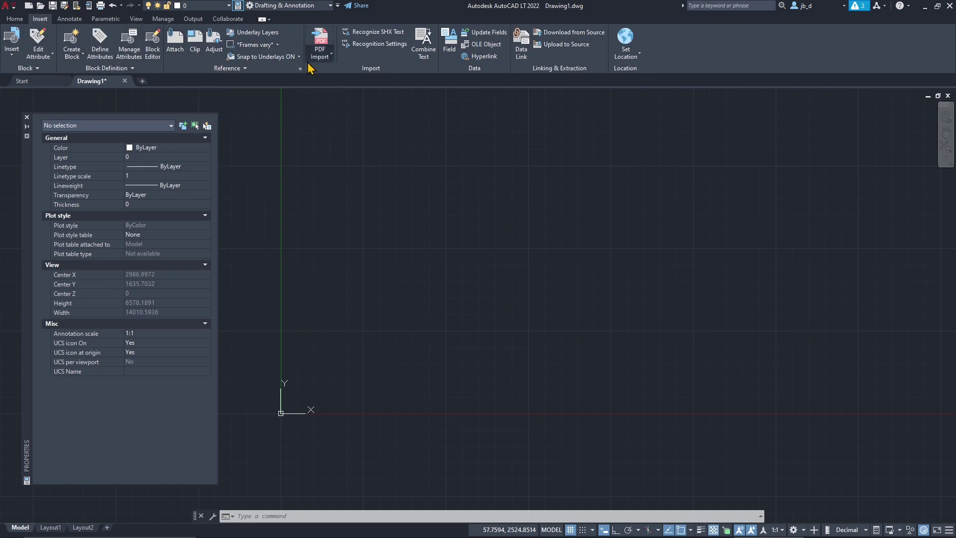
left_click(14, 19)
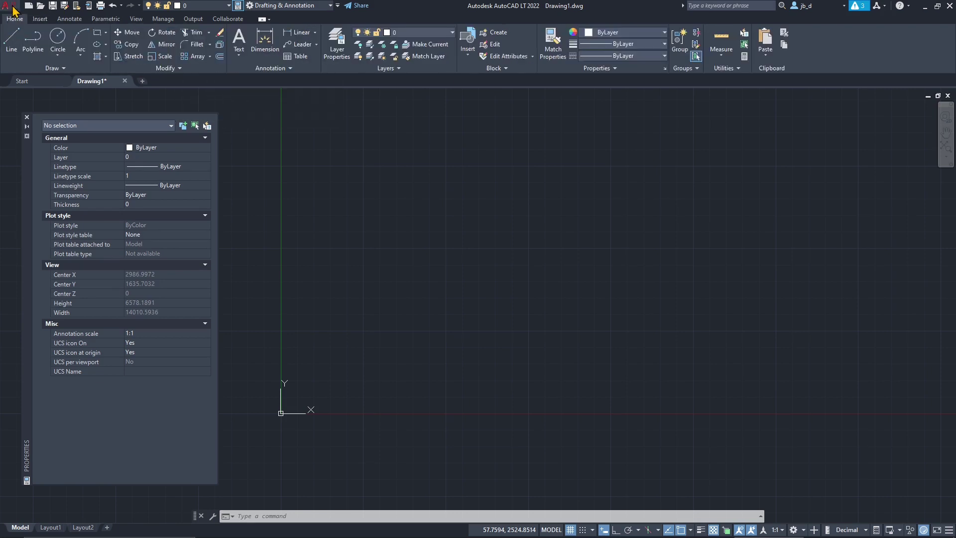
Begin opening an existing drawing file and set the file type to DXF (*.dxf).
left_click(11, 6)
mouse_move(52, 88)
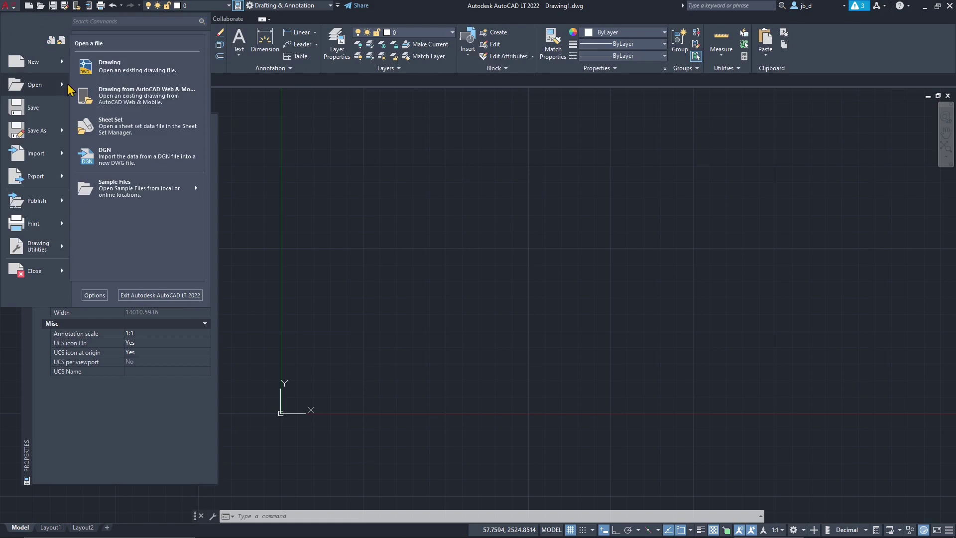
left_click(130, 76)
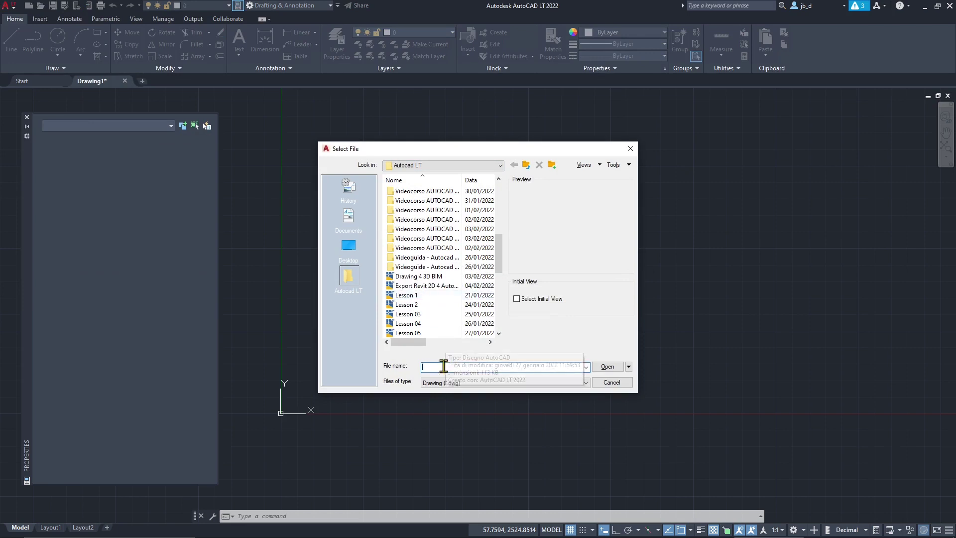
left_click(437, 382)
left_click(438, 398)
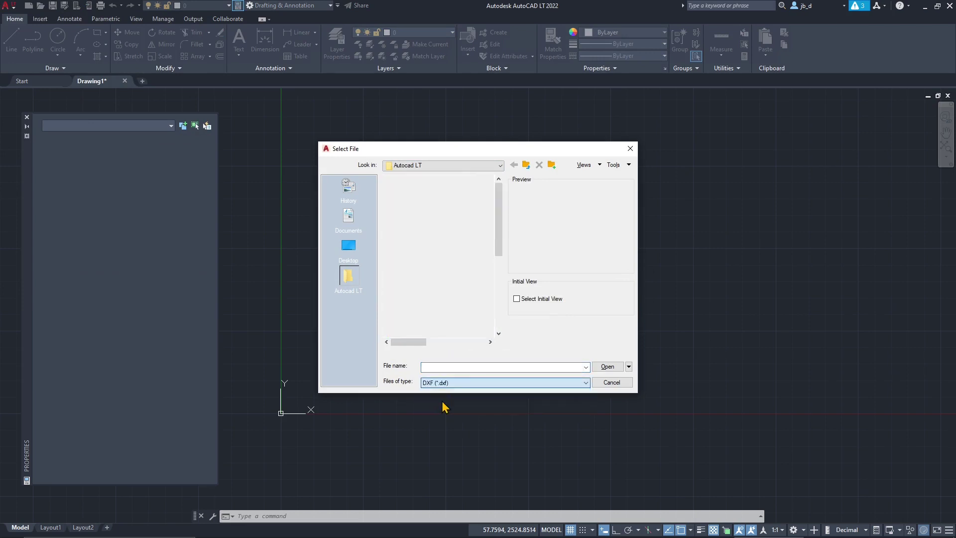
Open the file "Export Revit 2D 4 Autocad" from the Autocad LT folder.
left_click_drag(495, 214, 502, 278)
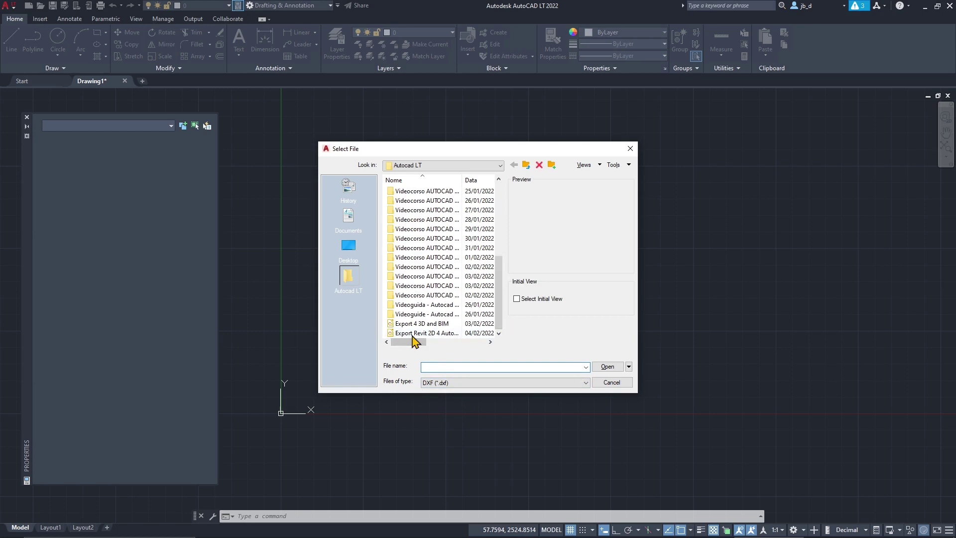
left_click(439, 333)
left_click(448, 334)
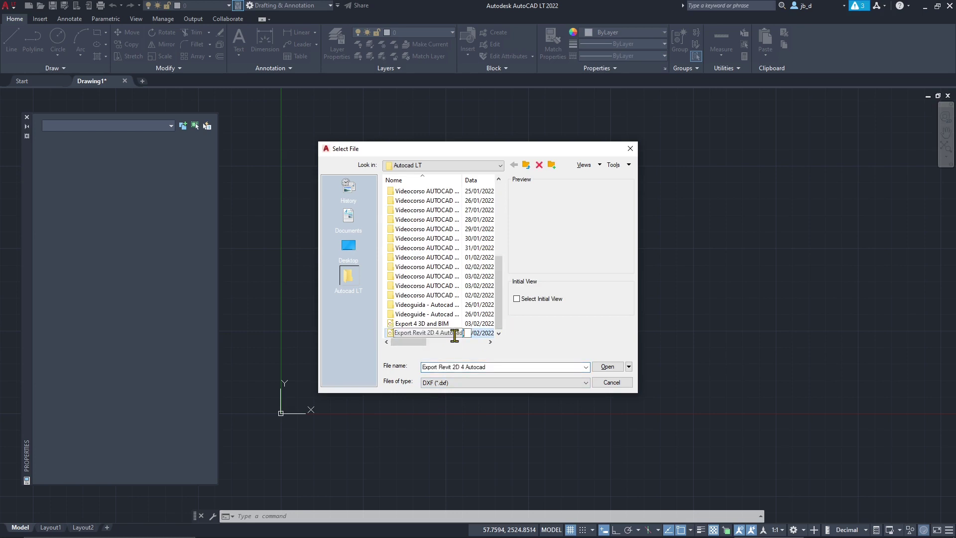
left_click(607, 367)
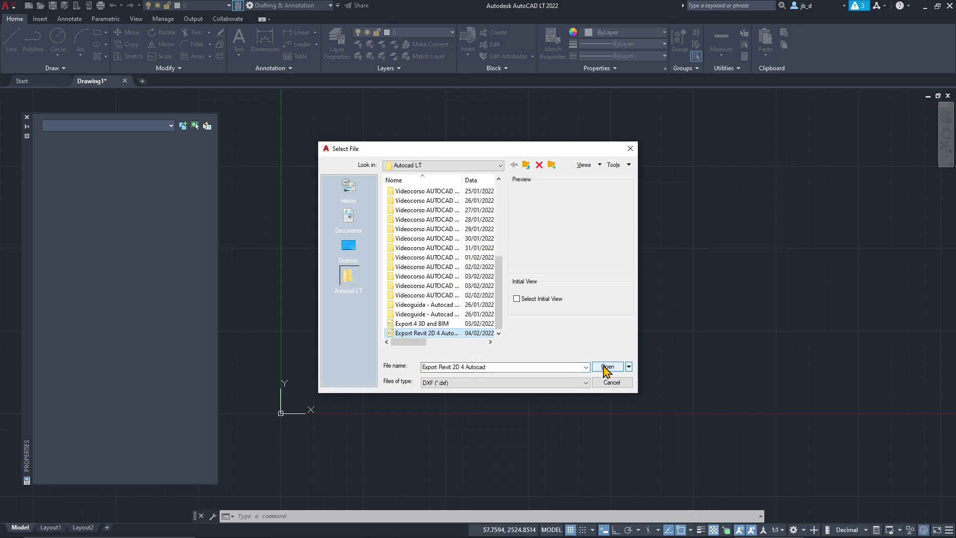
left_click(606, 367)
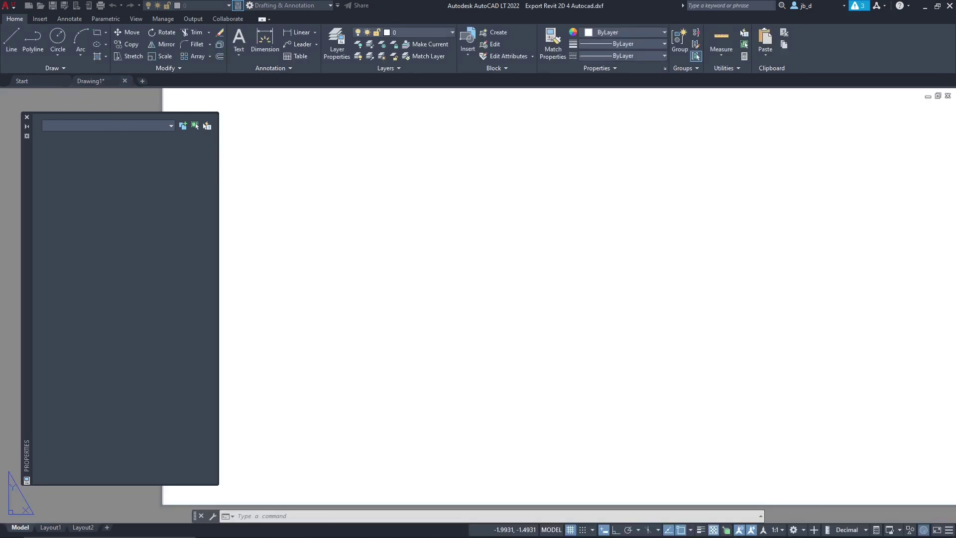
mouse_move(100, 77)
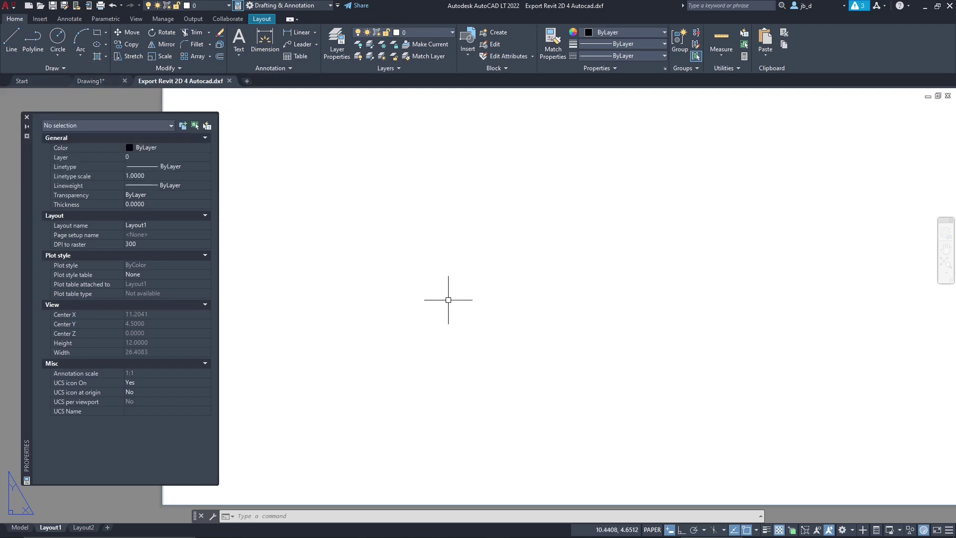
Examine the whole exported sheet in Layout1 and select its title block frame to inspect its properties.
scroll(577, 222, "down", 8)
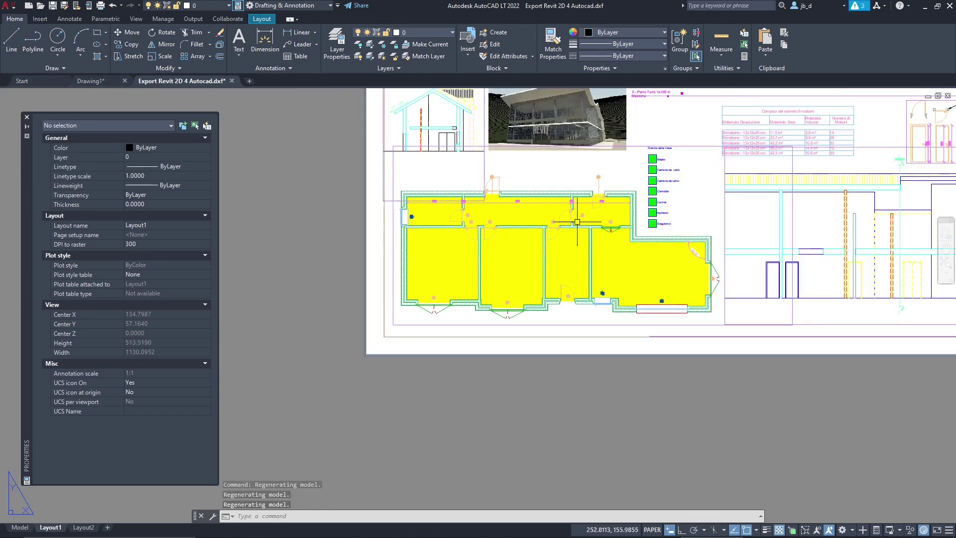
middle_click_drag(577, 222, 443, 353)
scroll(424, 324, "down", 4)
scroll(380, 311, "up", 4)
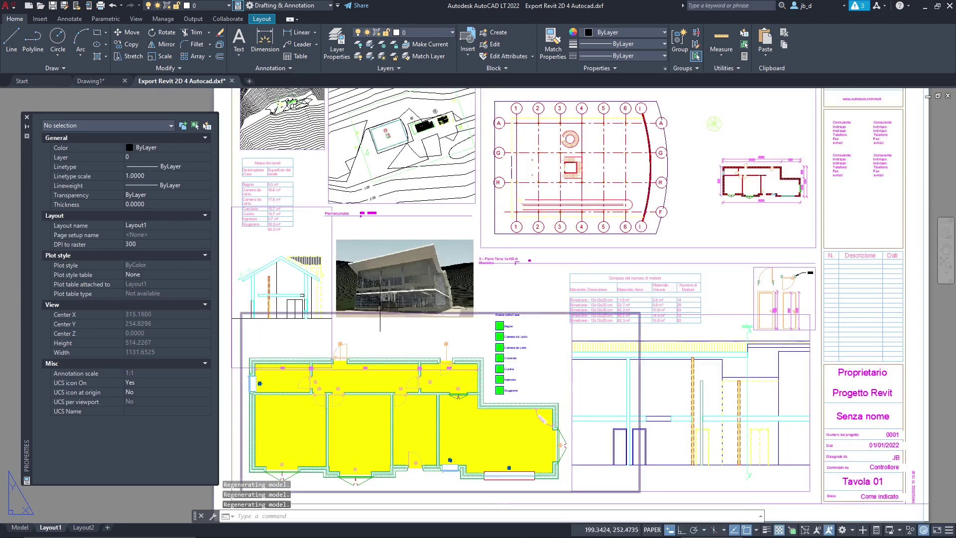
scroll(380, 312, "down", 3)
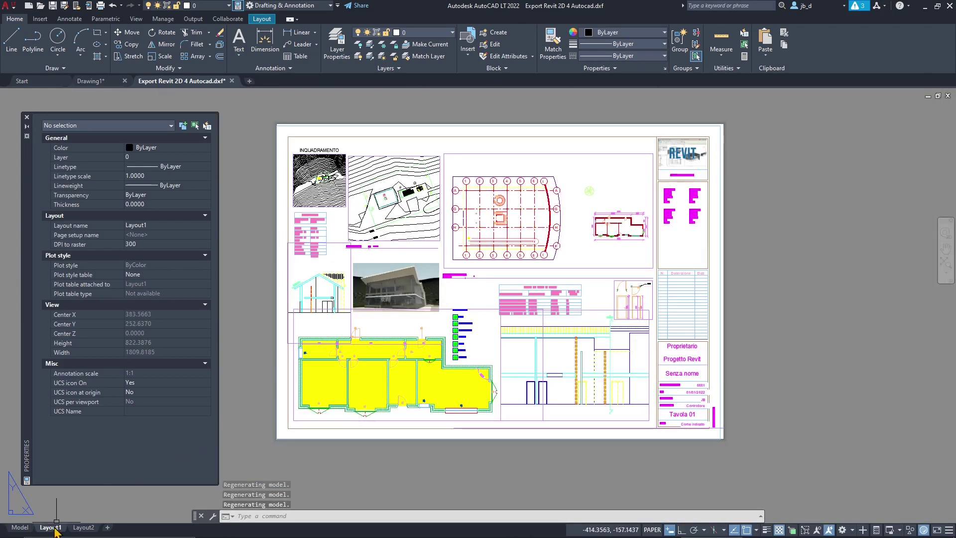
mouse_move(450, 227)
middle_mouse_down()
mouse_move(456, 250)
mouse_move(461, 237)
middle_mouse_up()
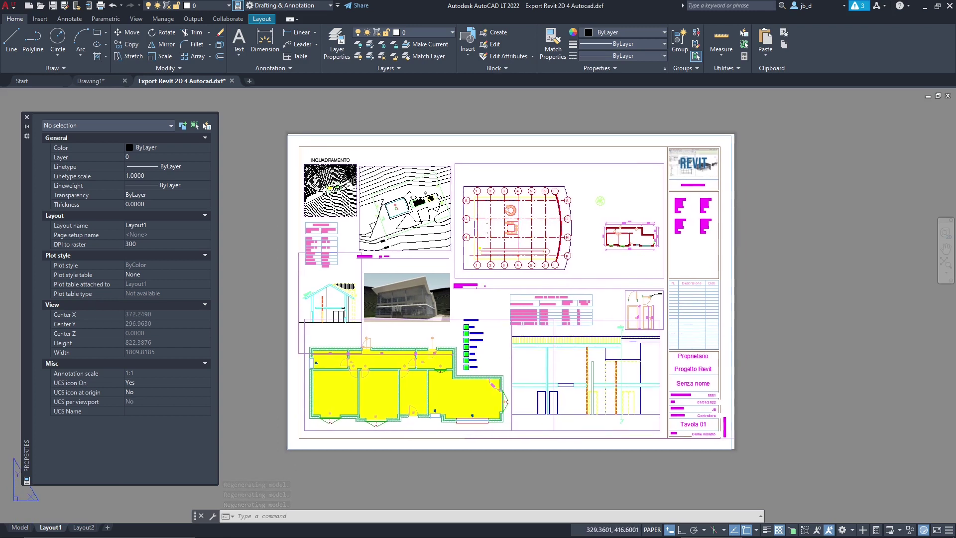
left_click(332, 134)
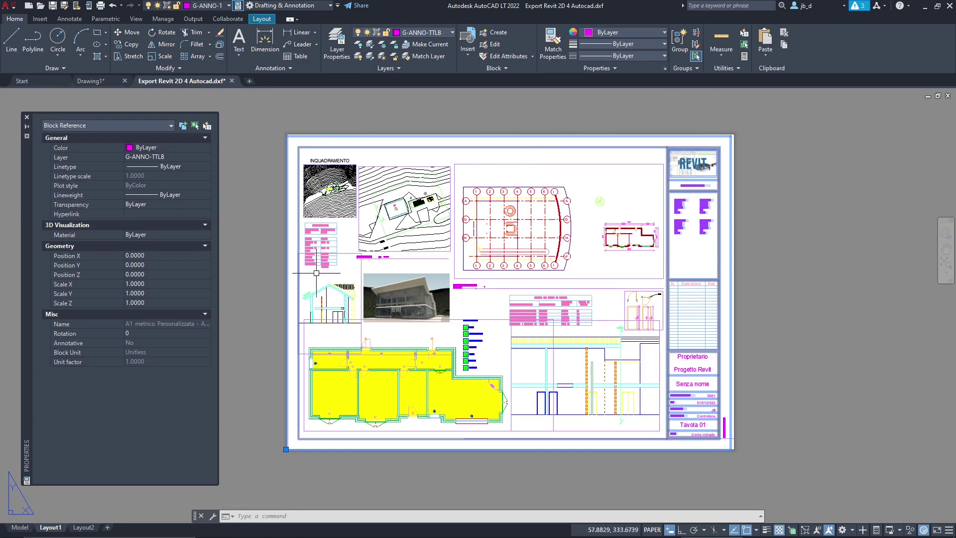
key("Escape")
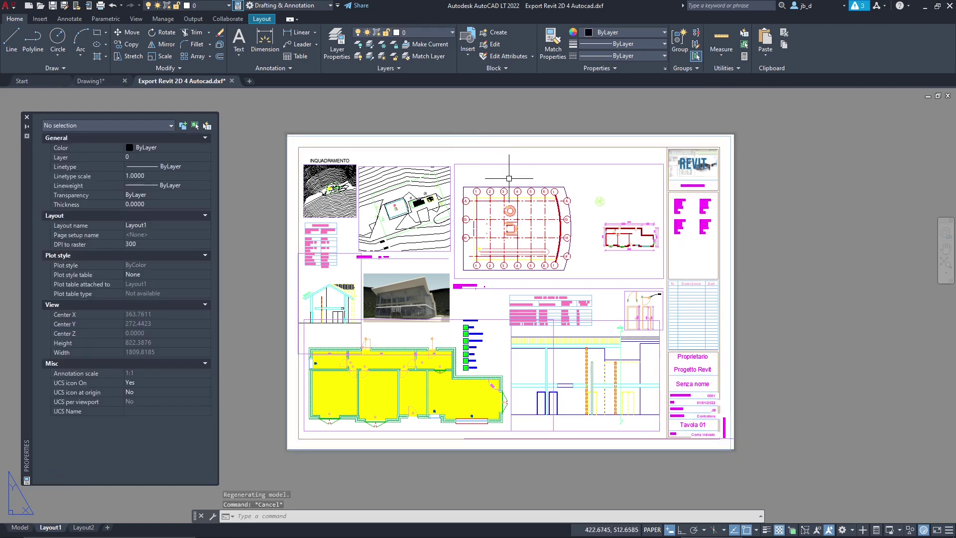
Shrink the viewport around the gridded plan by its lower-right corner to about 391 wide and 215 high.
left_click(506, 165)
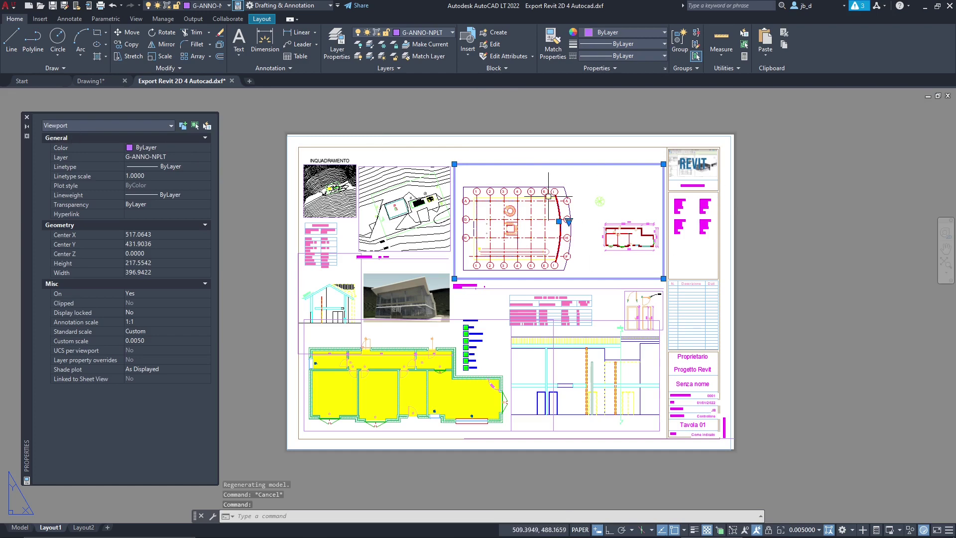
scroll(663, 278, "up", 6)
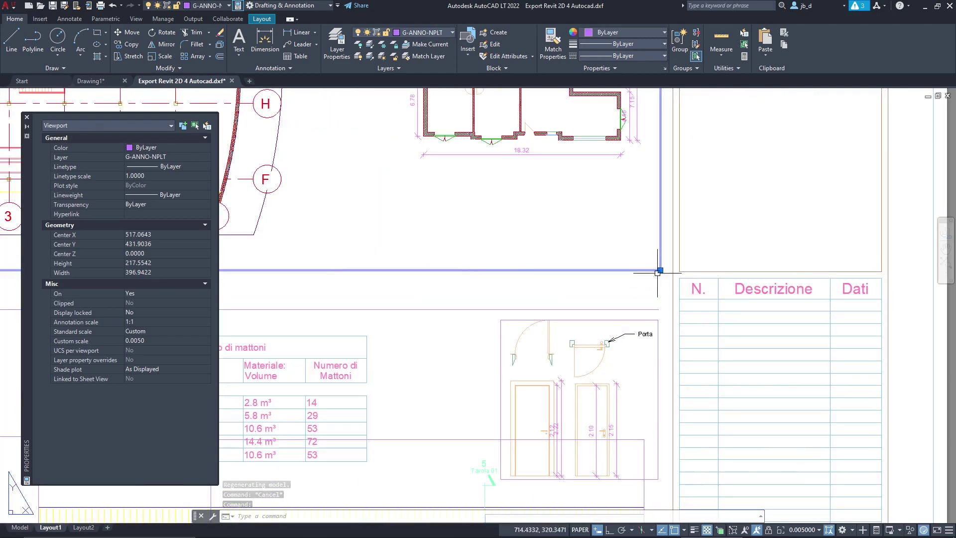
left_click(664, 278)
left_click(659, 270)
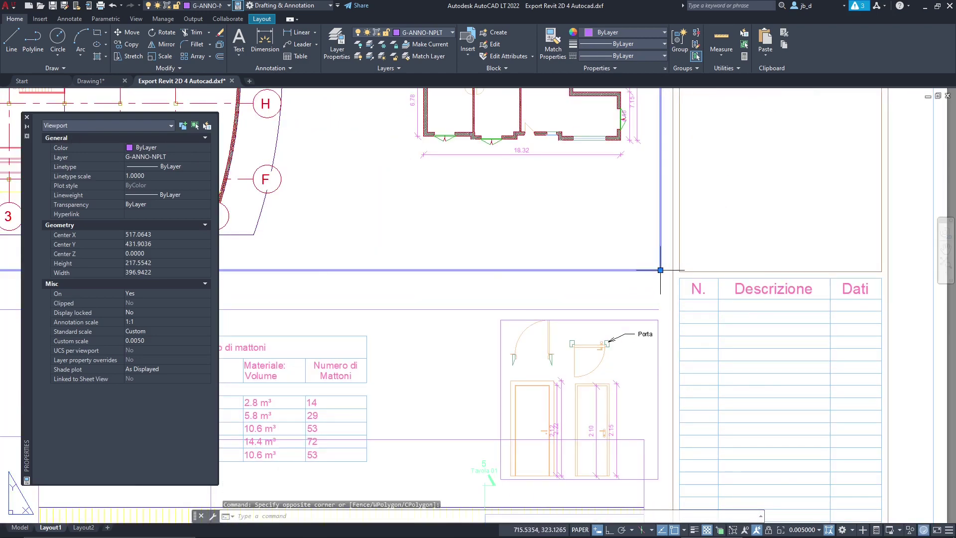
left_click(660, 270)
left_click(648, 264)
scroll(636, 313, "down", 8)
scroll(568, 248, "up", 4)
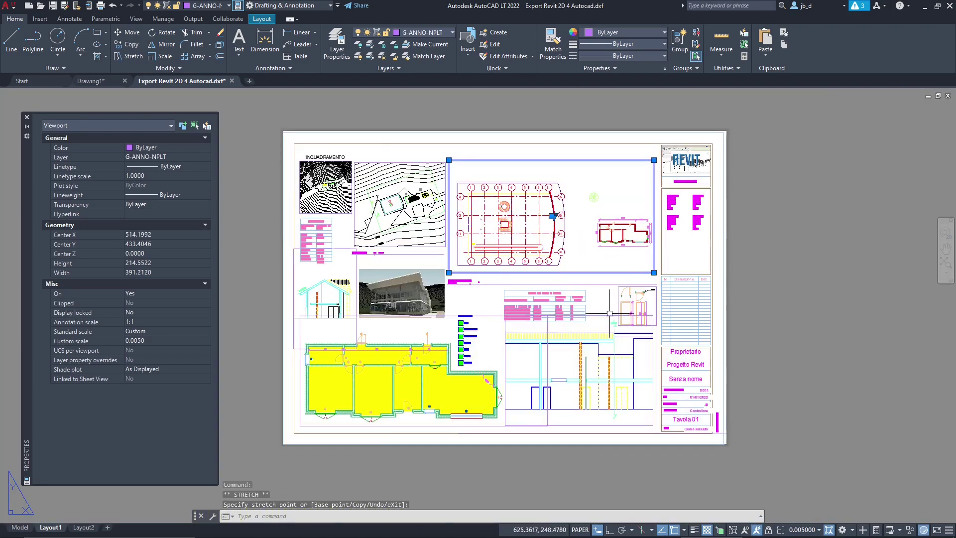
key("Escape")
scroll(632, 247, "down", 2)
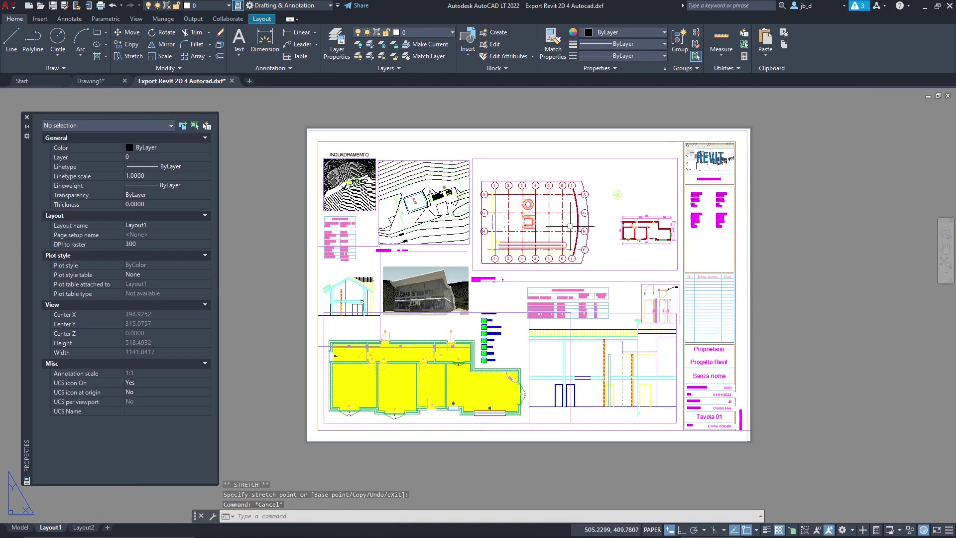
Activate the gridded plan's viewport, shift the drawing slightly upward inside it, and return to paper space.
double_click(592, 173)
left_click(593, 173)
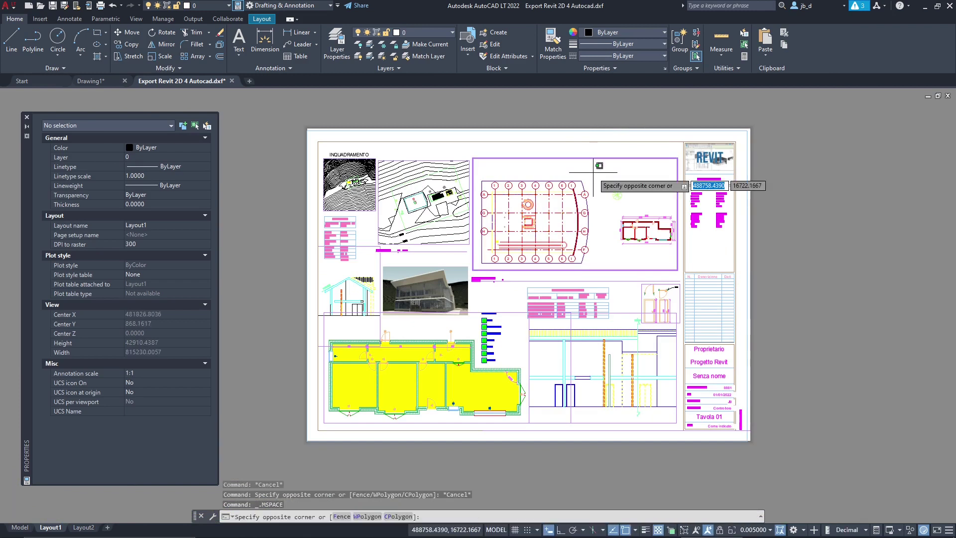
mouse_move(582, 232)
middle_mouse_down()
mouse_move(595, 236)
mouse_move(583, 226)
middle_mouse_up()
left_click(638, 164)
left_click(632, 170)
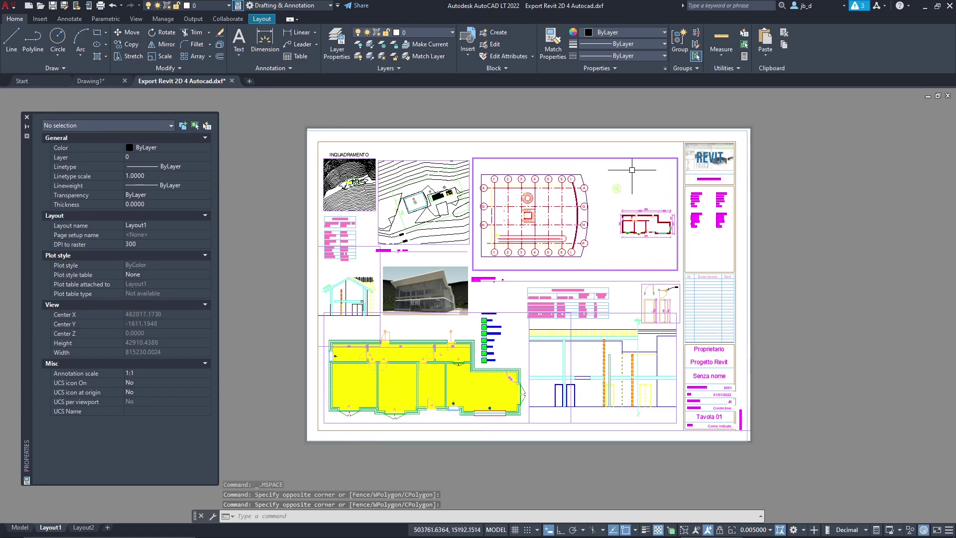
double_click(590, 113)
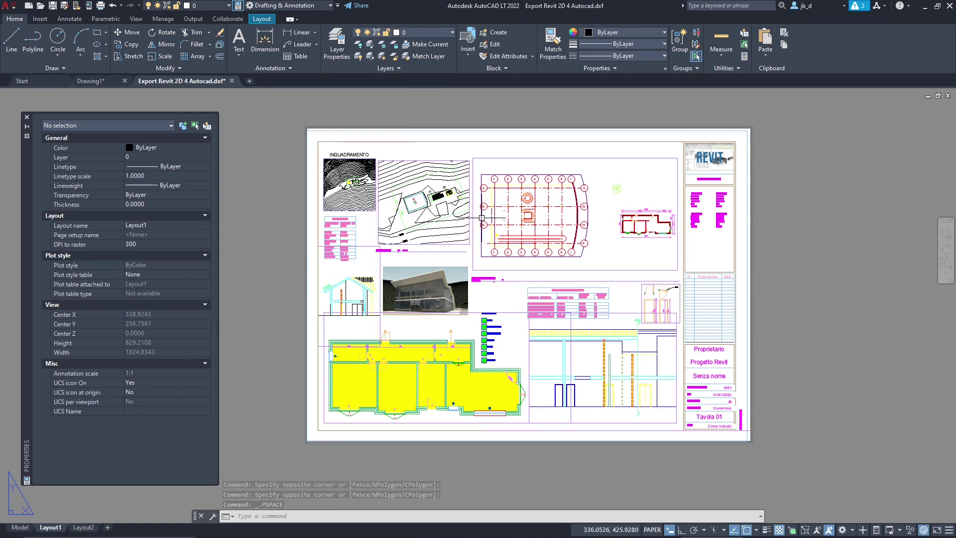
Switch to model space and examine the large contour site plan and the smaller site plan beside it.
left_click(20, 526)
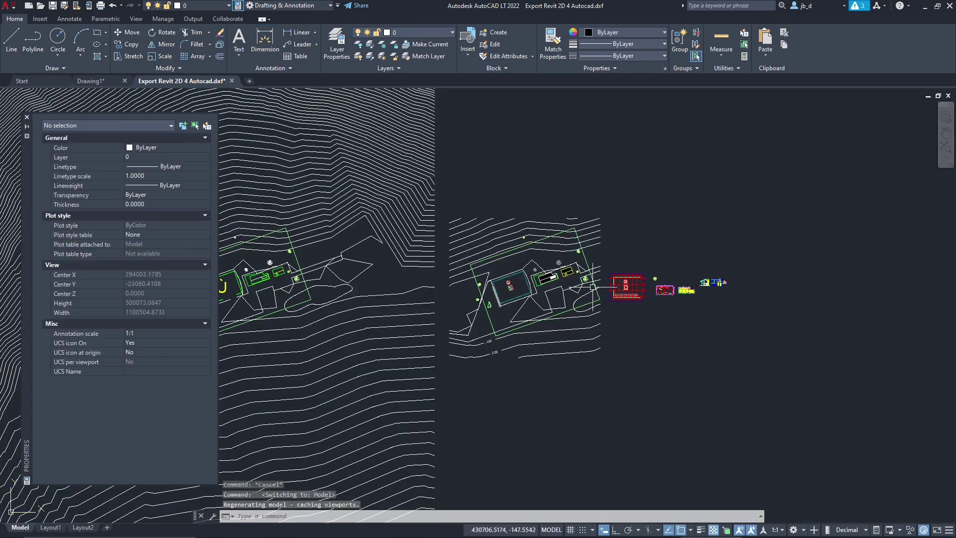
scroll(617, 284, "down", 2)
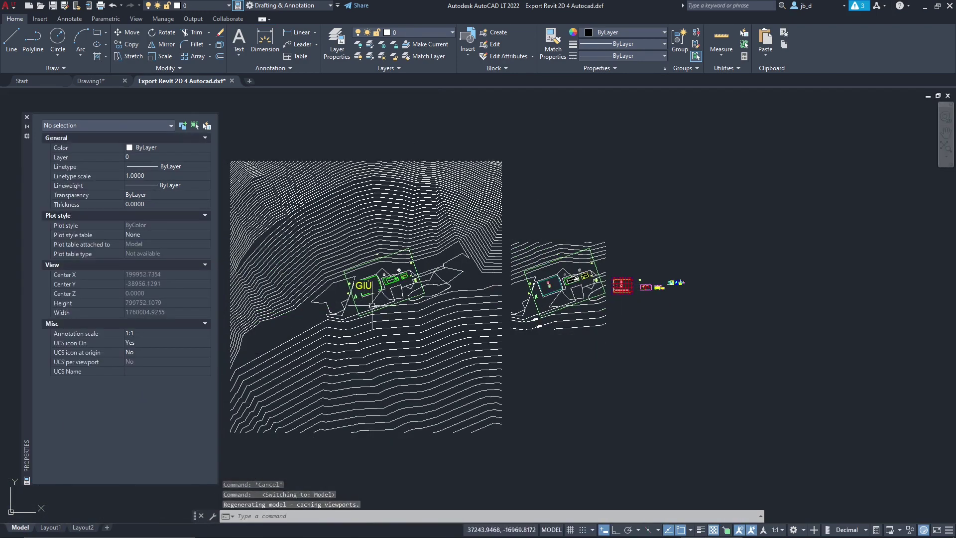
scroll(523, 244, "down", 2)
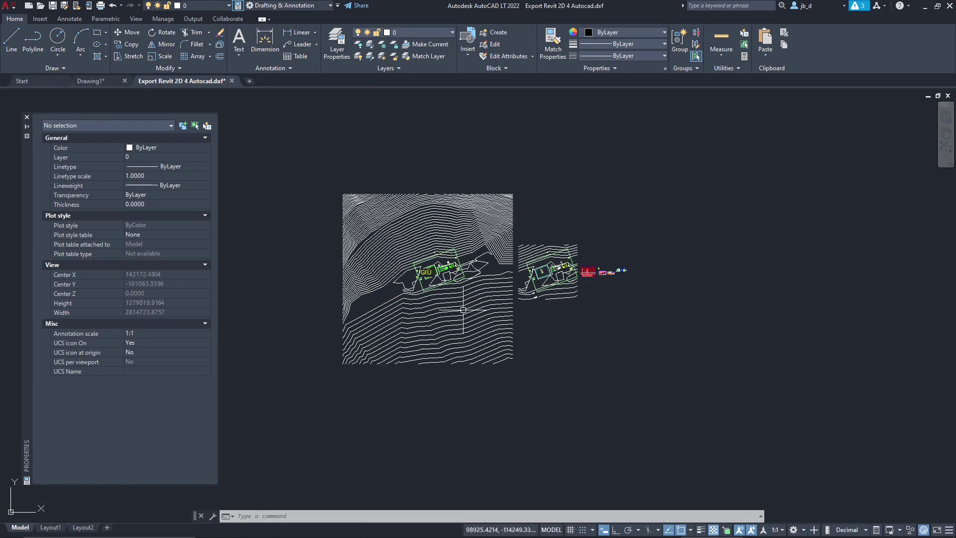
scroll(443, 288, "up", 4)
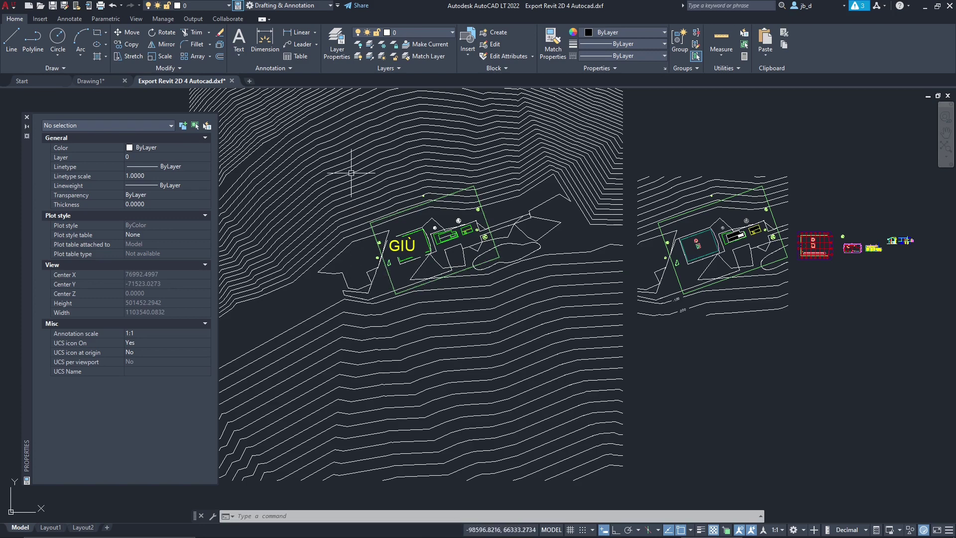
middle_click_drag(700, 249, 504, 250)
scroll(503, 250, "up", 2)
scroll(575, 253, "up", 2)
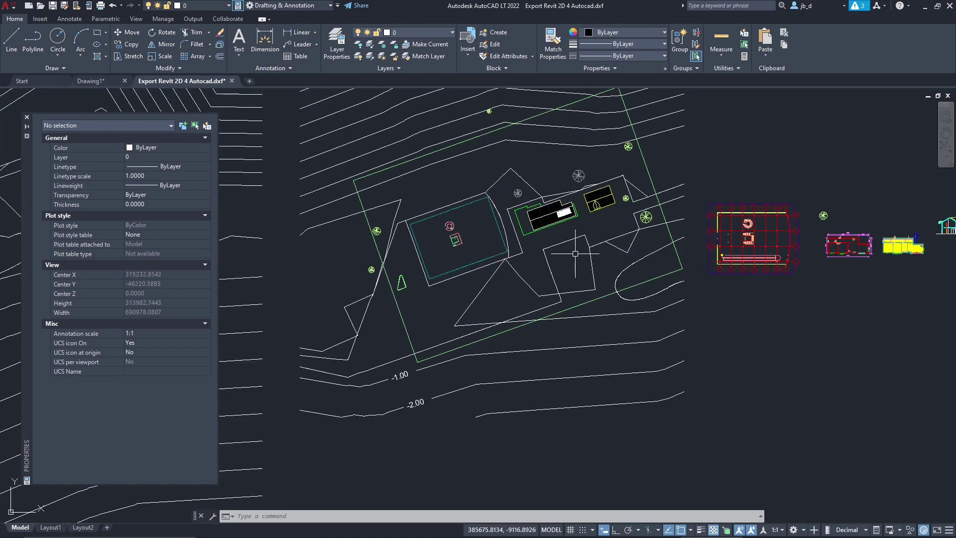
scroll(576, 253, "up", 2)
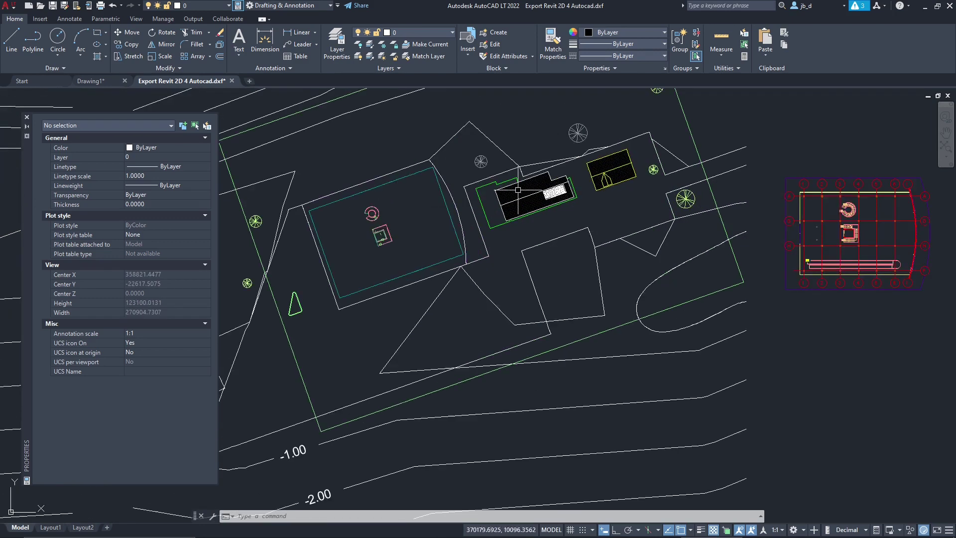
Examine the gridded plan, the dimensioned and coloured floor plans, the sections and the door details in model space.
scroll(502, 227, "down", 4)
scroll(641, 225, "up", 2)
middle_click_drag(645, 230, 520, 231)
scroll(573, 232, "up", 3)
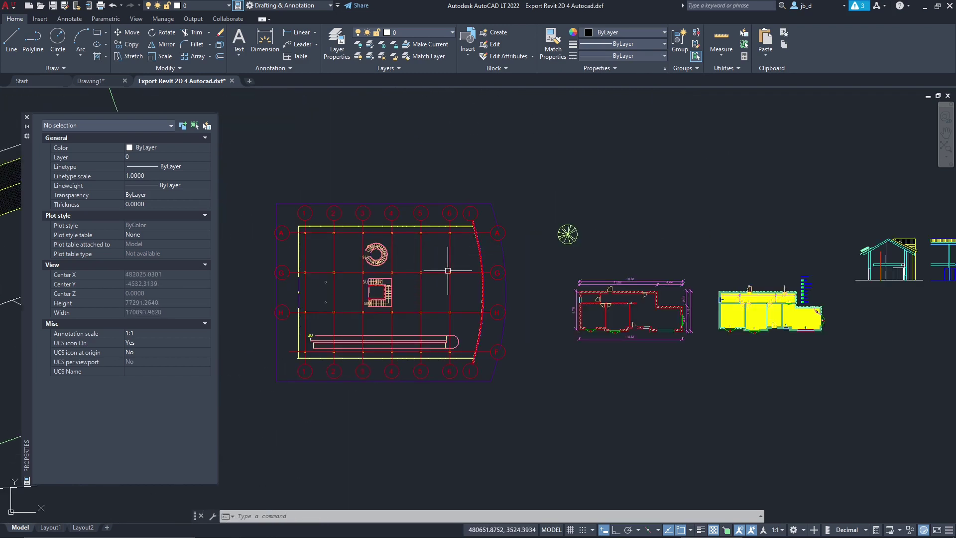
middle_click_drag(638, 285, 575, 279)
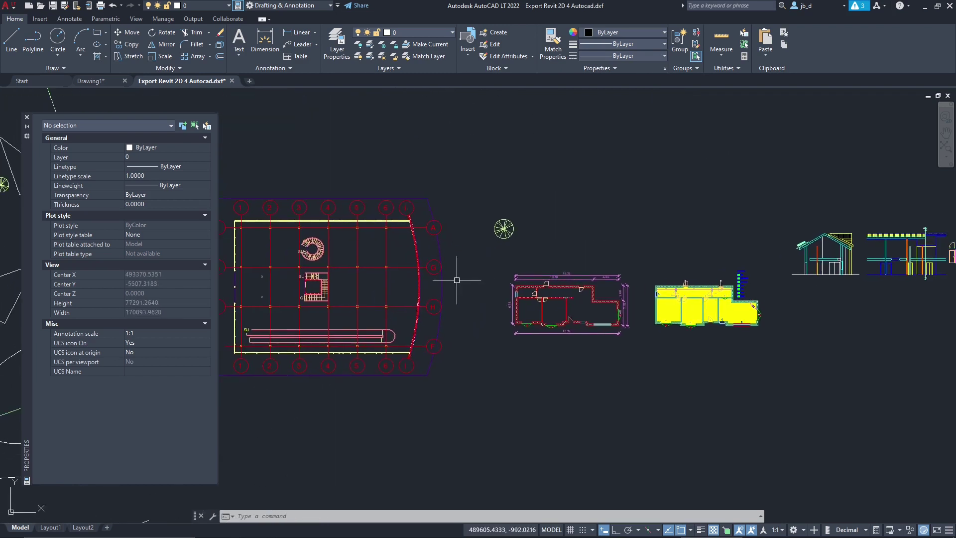
scroll(505, 344, "down", 2)
scroll(775, 289, "up", 3)
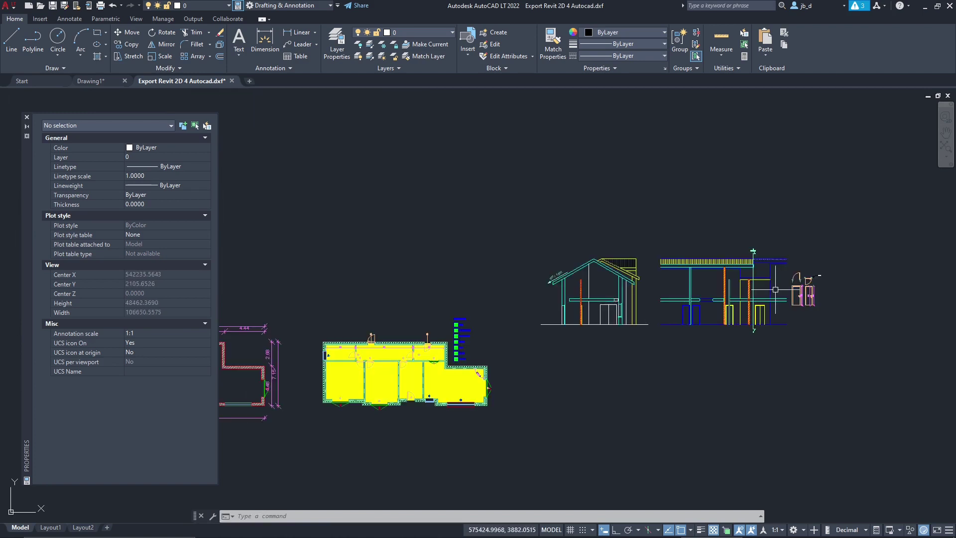
scroll(762, 280, "up", 5)
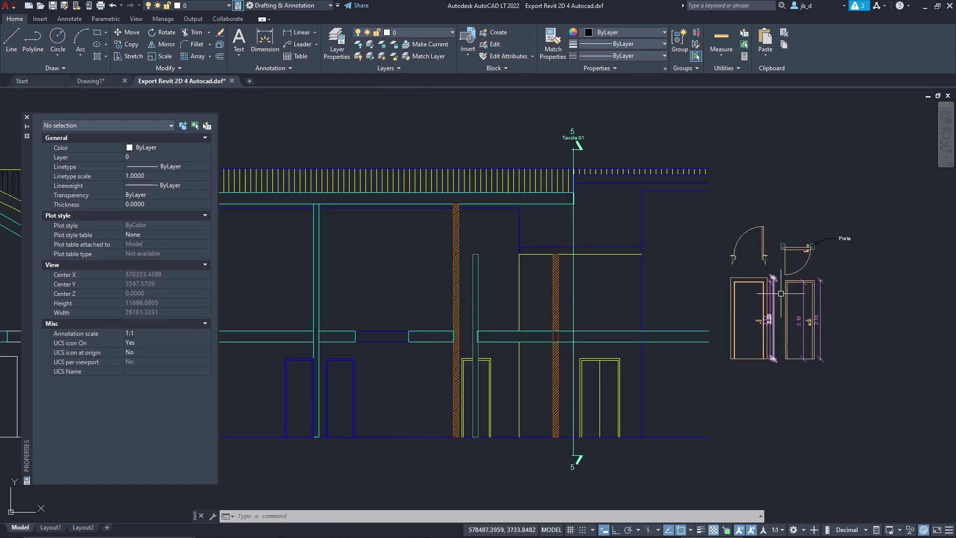
Review how all exported views are arranged side by side in model space, from the site plans to the floor plans.
scroll(827, 280, "down", 10)
scroll(690, 275, "down", 4)
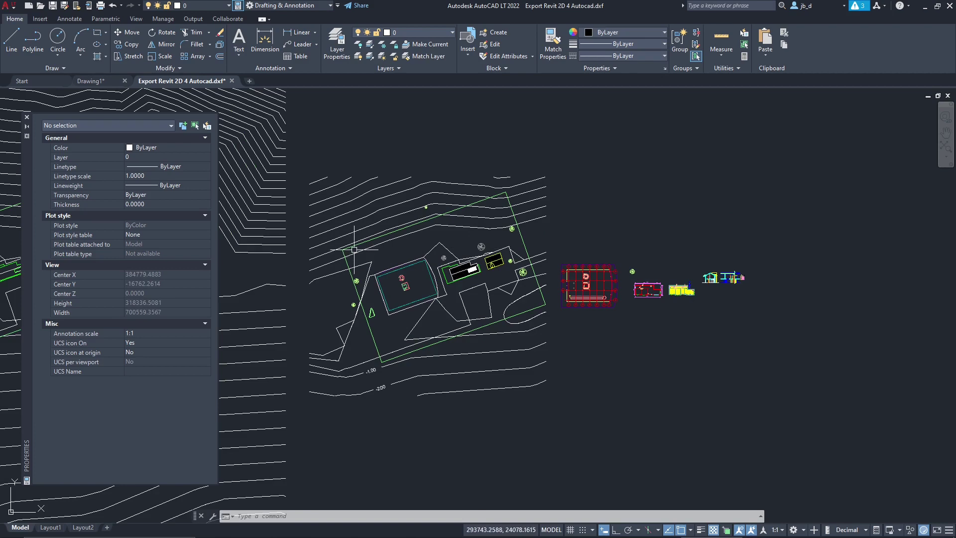
scroll(597, 291, "down", 2)
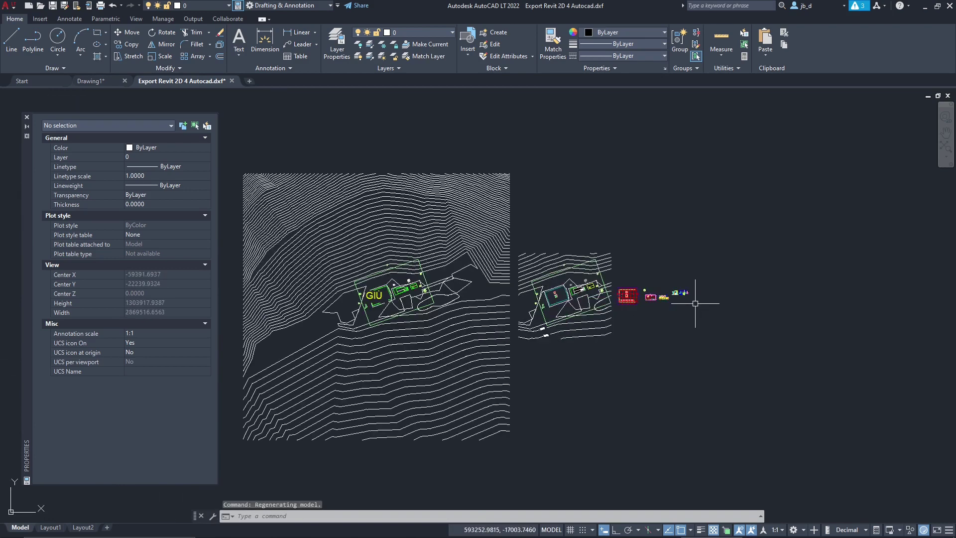
scroll(619, 283, "up", 4)
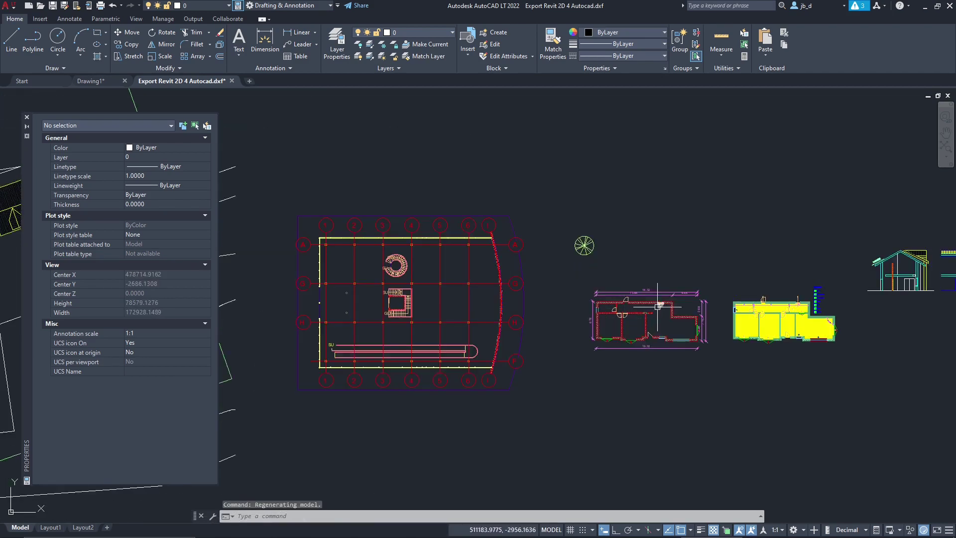
mouse_move(658, 310)
middle_mouse_down()
mouse_move(755, 290)
mouse_move(673, 250)
mouse_move(551, 246)
middle_mouse_up()
scroll(802, 256, "down", 3)
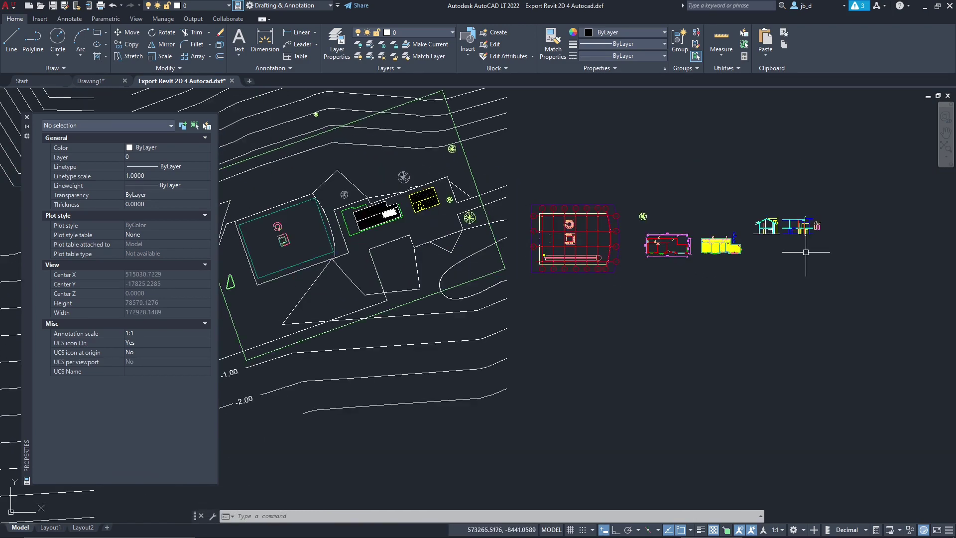
scroll(531, 260, "down", 1)
scroll(569, 252, "down", 2)
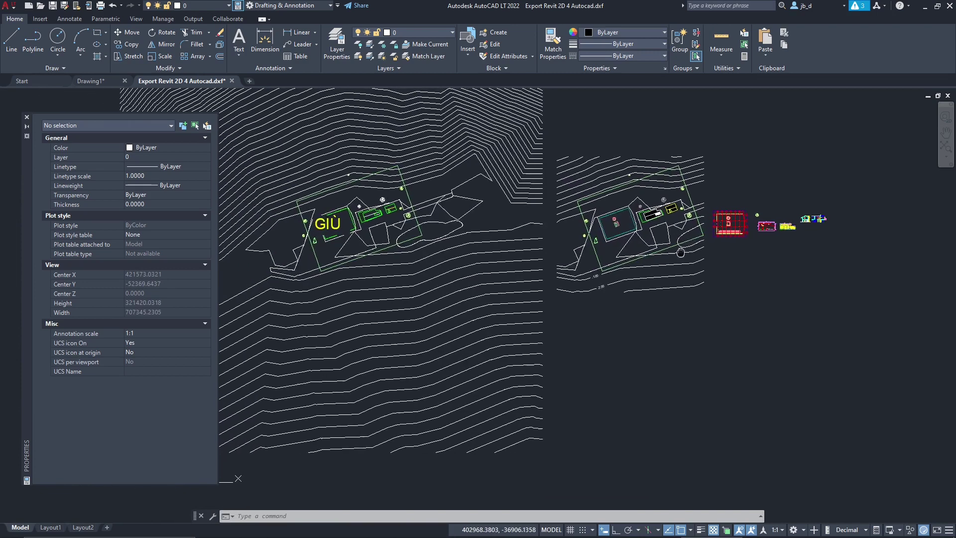
scroll(577, 269, "up", 7)
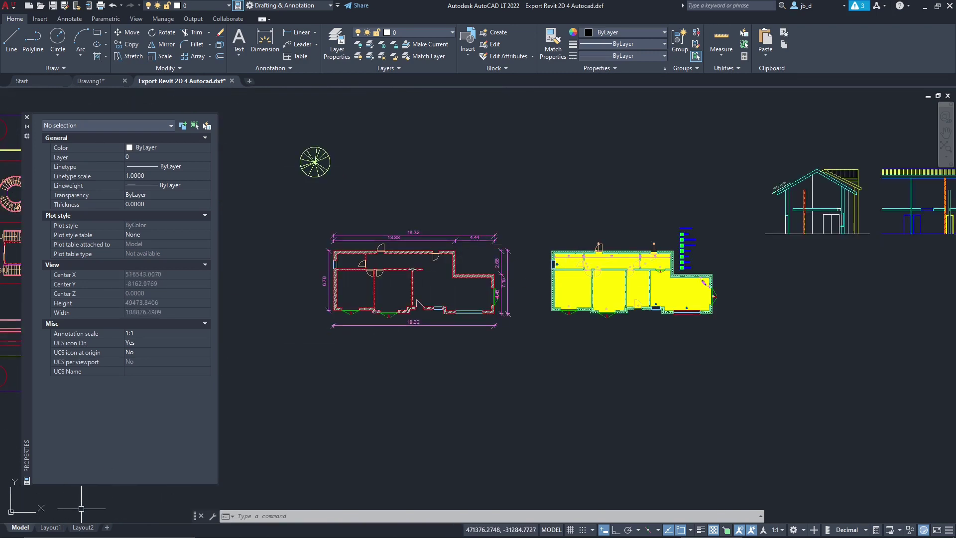
View Layout2, then return to Layout1 and examine the "Computo del numero di mattoni" table and the room legend.
left_click(83, 527)
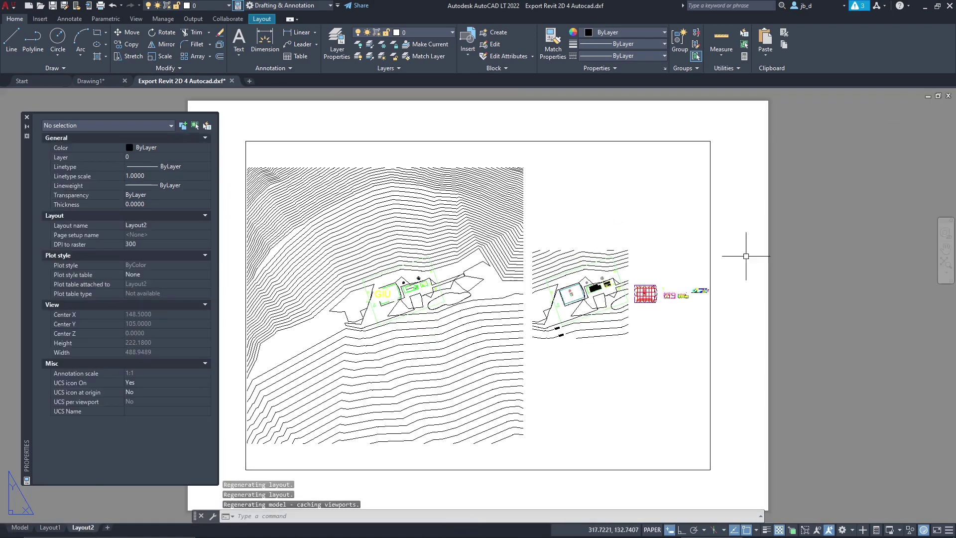
left_click(50, 529)
scroll(567, 329, "up", 6)
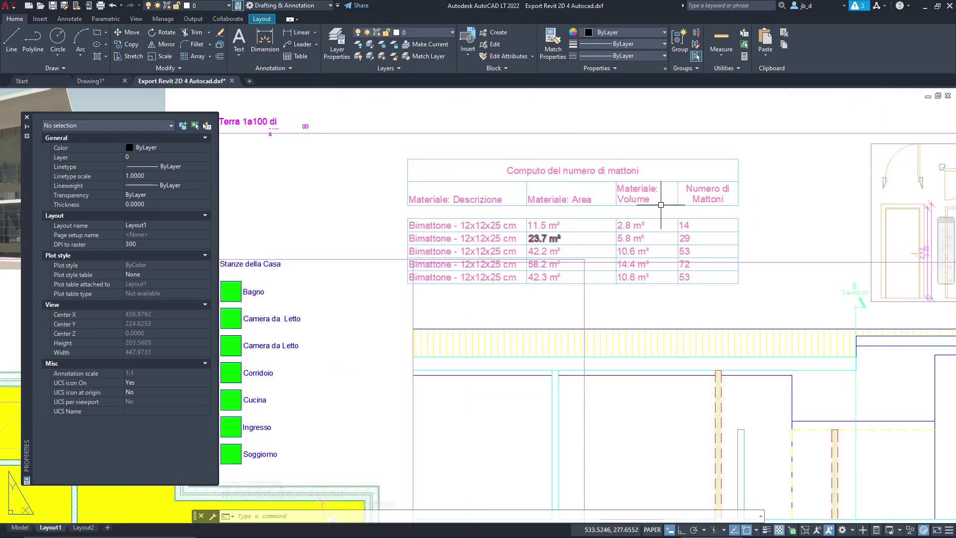
scroll(619, 243, "down", 8)
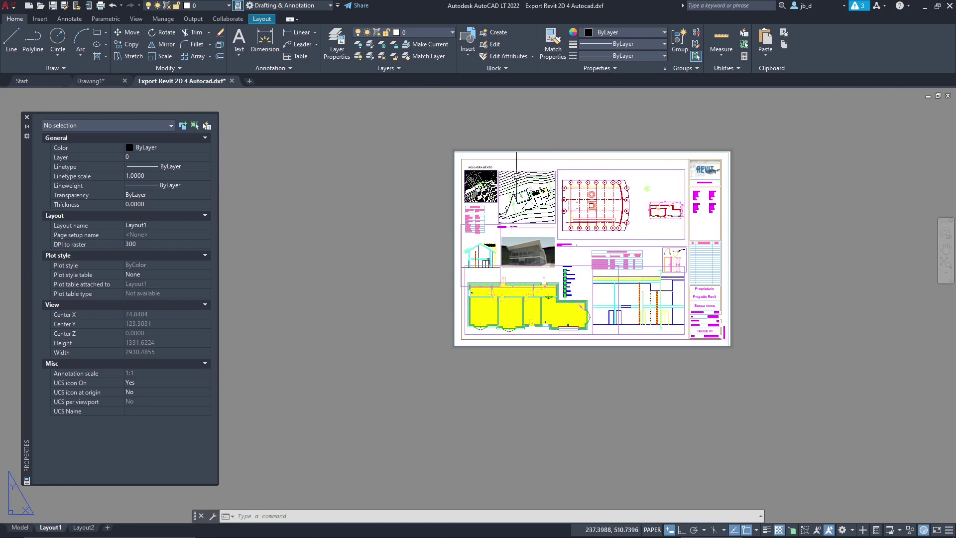
Return to model space and look closely at the yellow-filled floor plan.
left_click(20, 527)
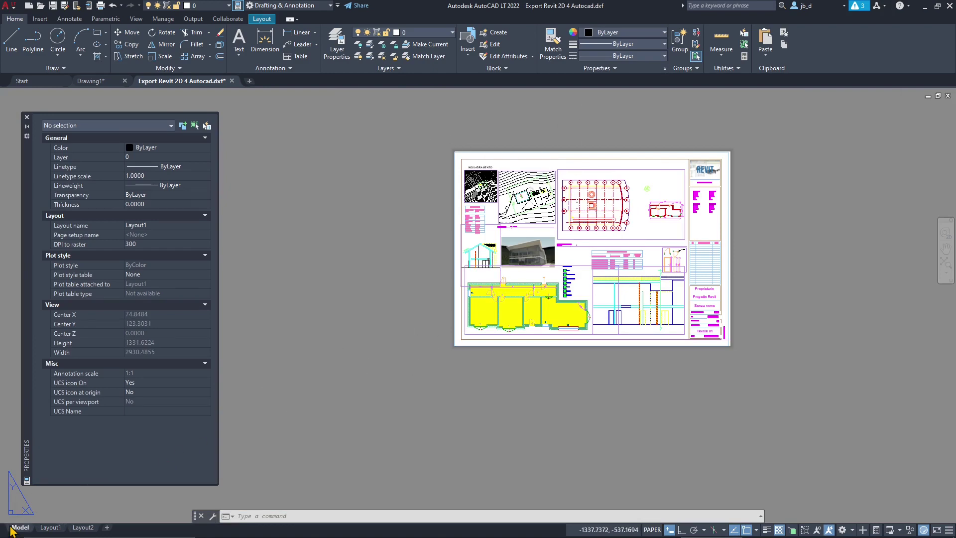
scroll(585, 332, "up", 6)
middle_click_drag(592, 314, 445, 431)
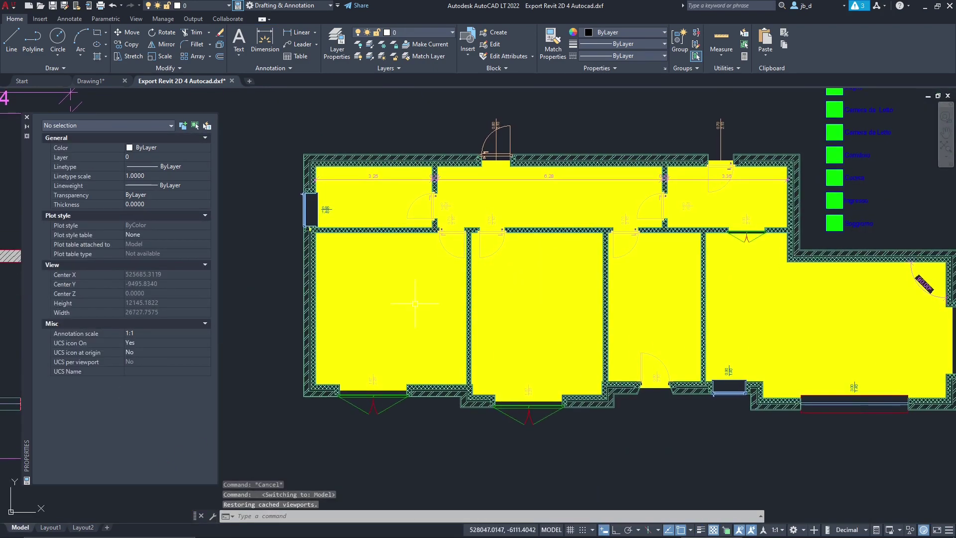
Delete the solid yellow hatches from all rooms of the floor plan, including the corridor.
left_click(379, 207)
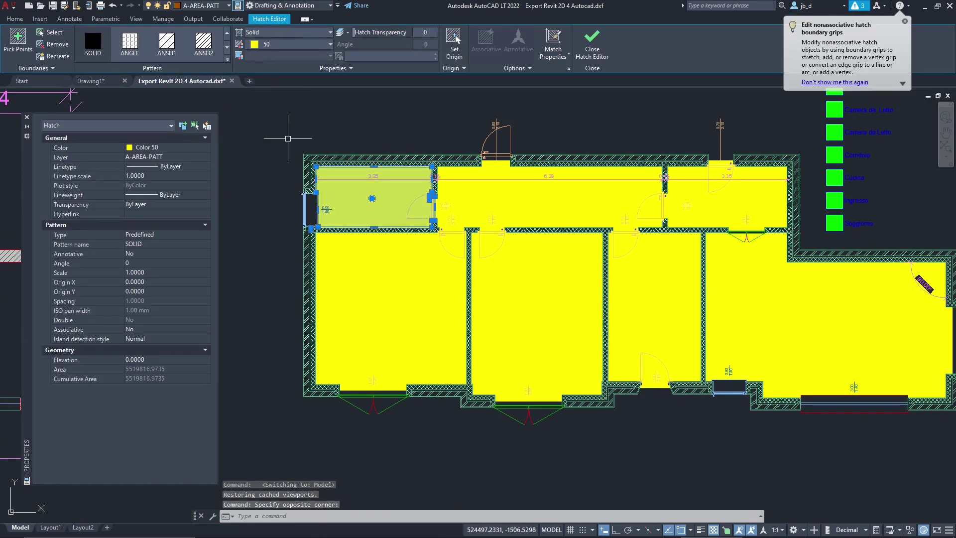
left_click(381, 318)
left_click(537, 309)
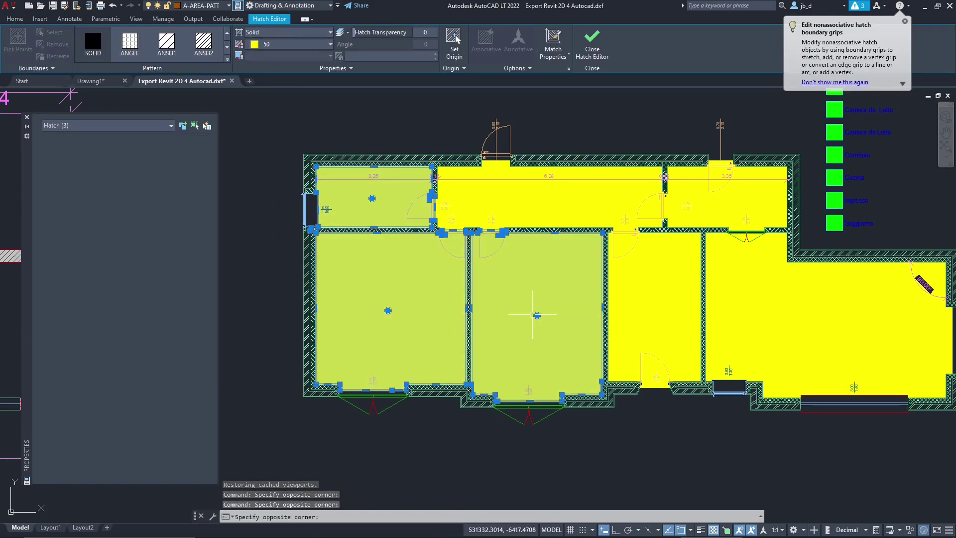
left_click(615, 259)
middle_click_drag(658, 295, 471, 293)
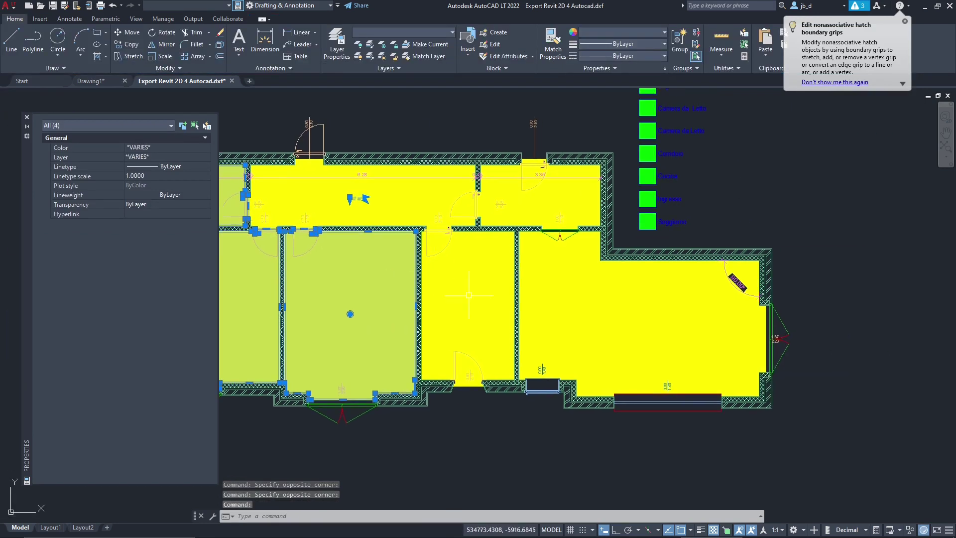
left_click(475, 297)
left_click(533, 207)
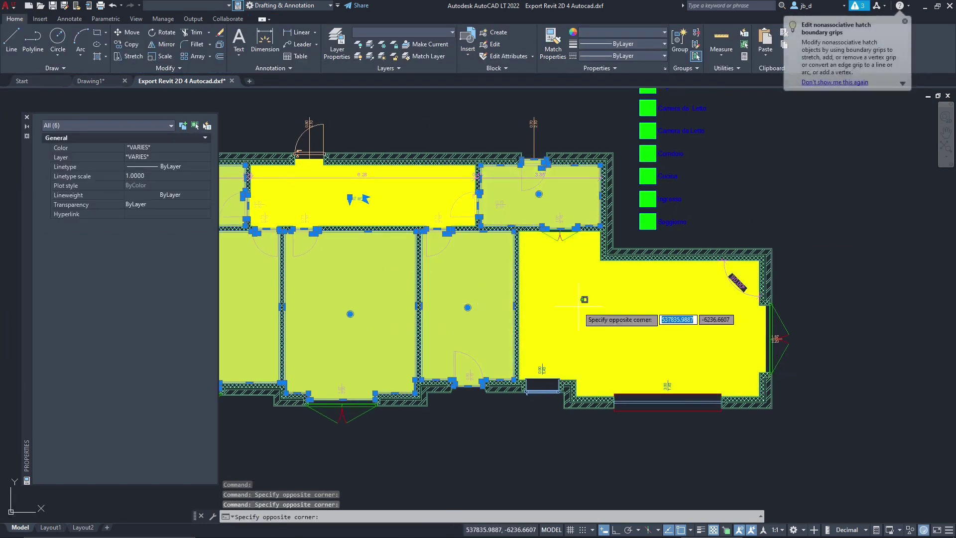
left_click(577, 306)
key("Delete")
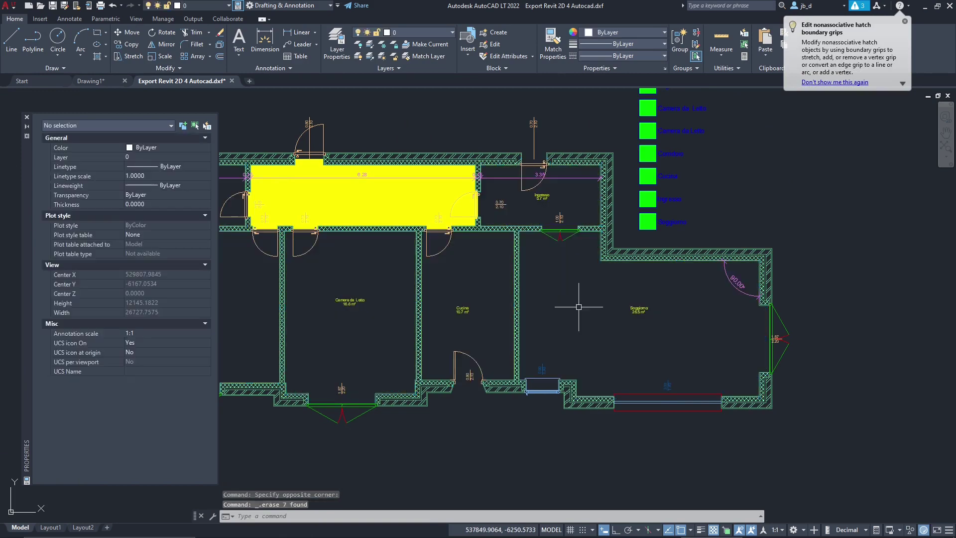
left_click(367, 189)
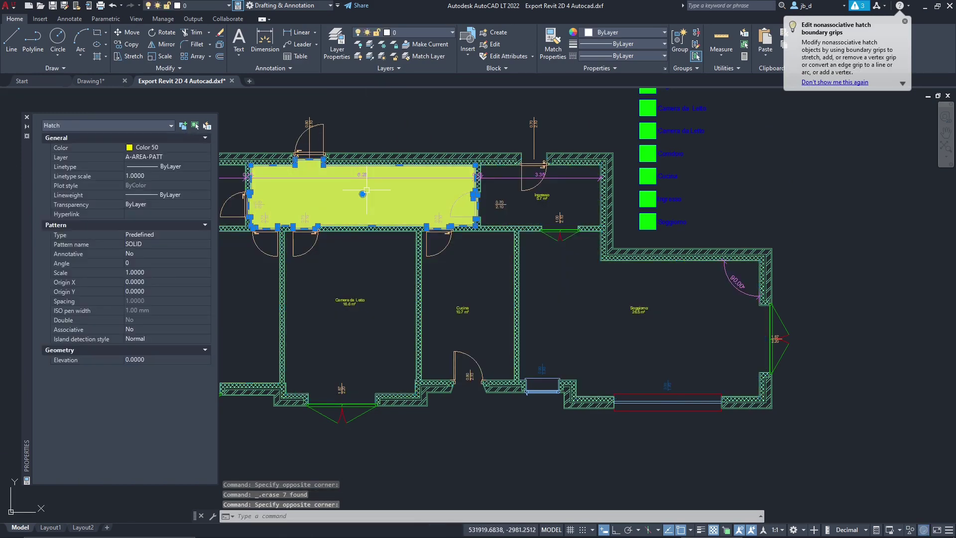
key("Delete")
Examine the wall layer hatching at the outer corner of the Ingresso room and the details of its entrance door.
scroll(618, 342, "down", 2)
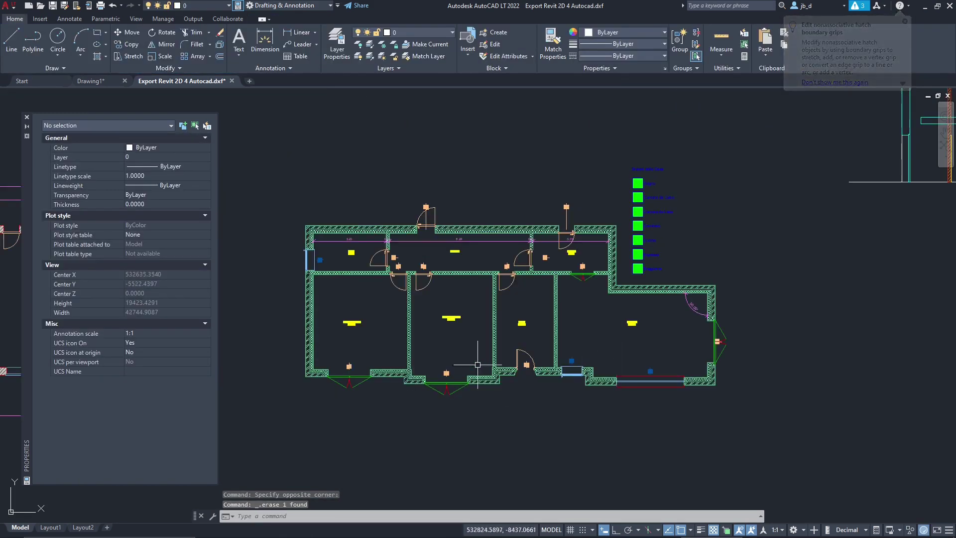
scroll(532, 151, "up", 5)
middle_click_drag(532, 150, 515, 263)
scroll(540, 181, "up", 2)
middle_click_drag(705, 206, 382, 261)
scroll(653, 223, "up", 2)
scroll(746, 249, "up", 2)
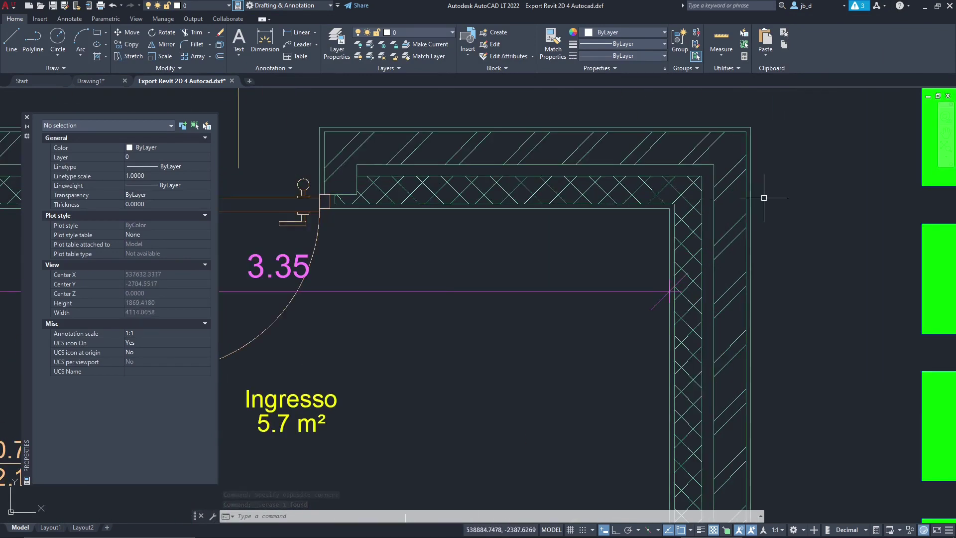
mouse_move(764, 196)
middle_mouse_down()
mouse_move(656, 170)
mouse_move(579, 179)
middle_mouse_up()
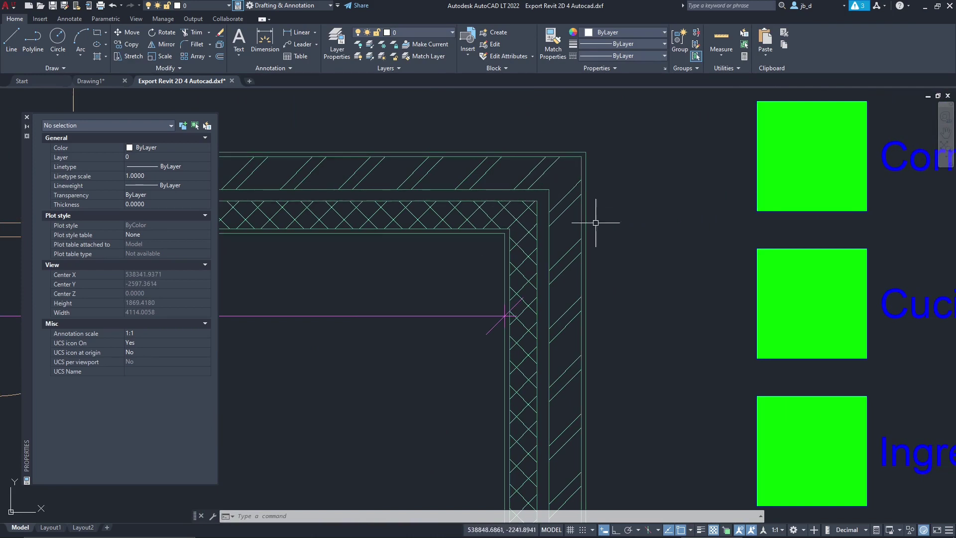
scroll(560, 239, "down", 2)
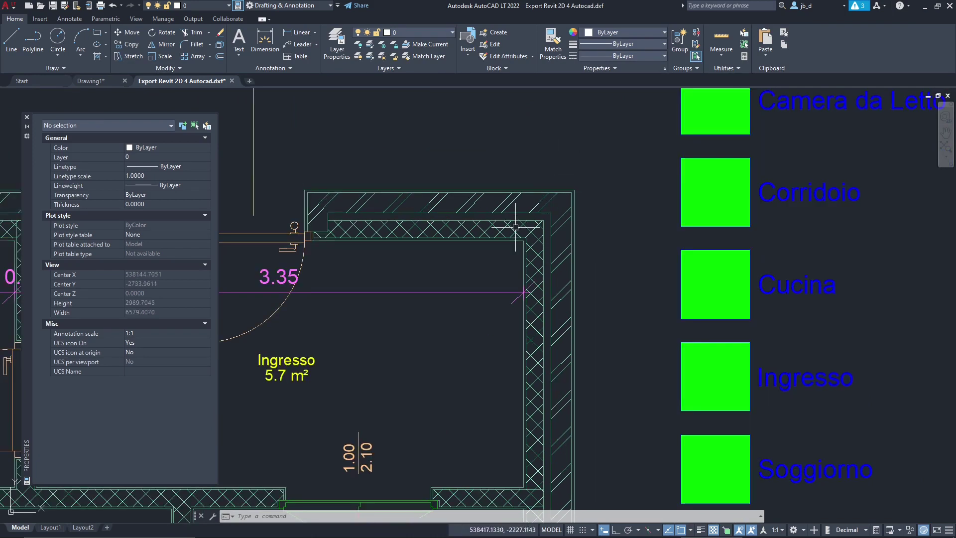
mouse_move(238, 253)
middle_mouse_down()
mouse_move(464, 255)
mouse_move(470, 235)
middle_mouse_up()
scroll(498, 224, "up", 4)
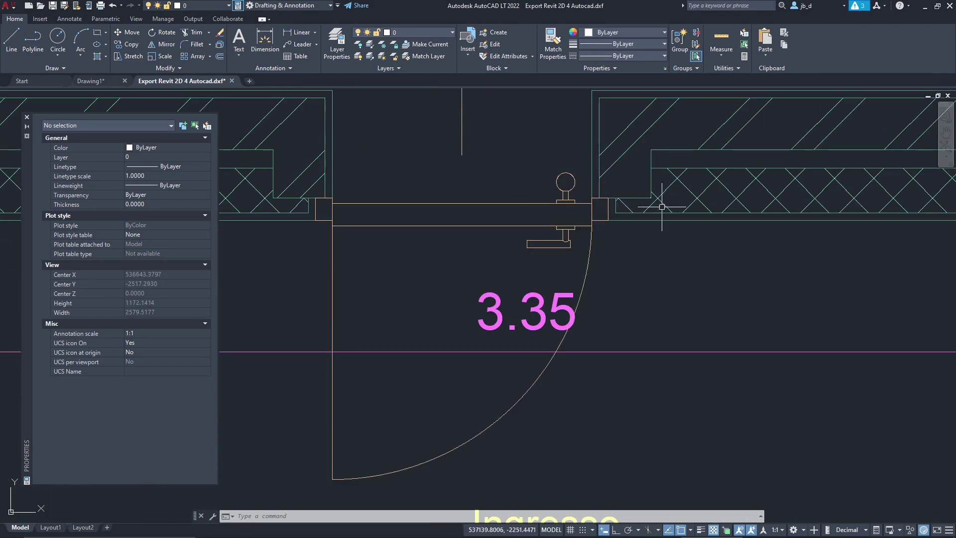
Review the cleaned floor plan alongside the neighbouring sections, door details and dimensioned plan in model space.
scroll(490, 178, "down", 12)
scroll(490, 179, "down", 1)
middle_click_drag(474, 224, 466, 302)
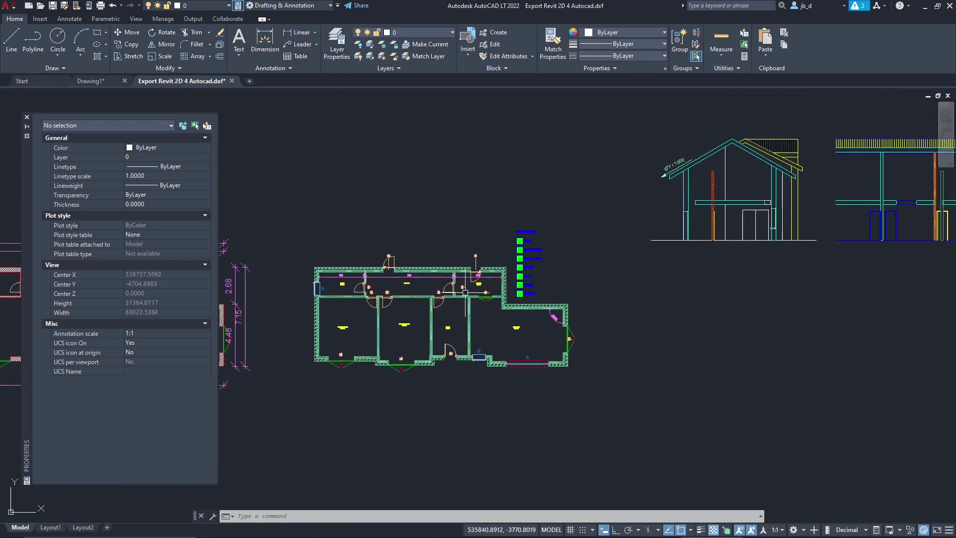
scroll(445, 274, "down", 1)
middle_click_drag(457, 244, 482, 244)
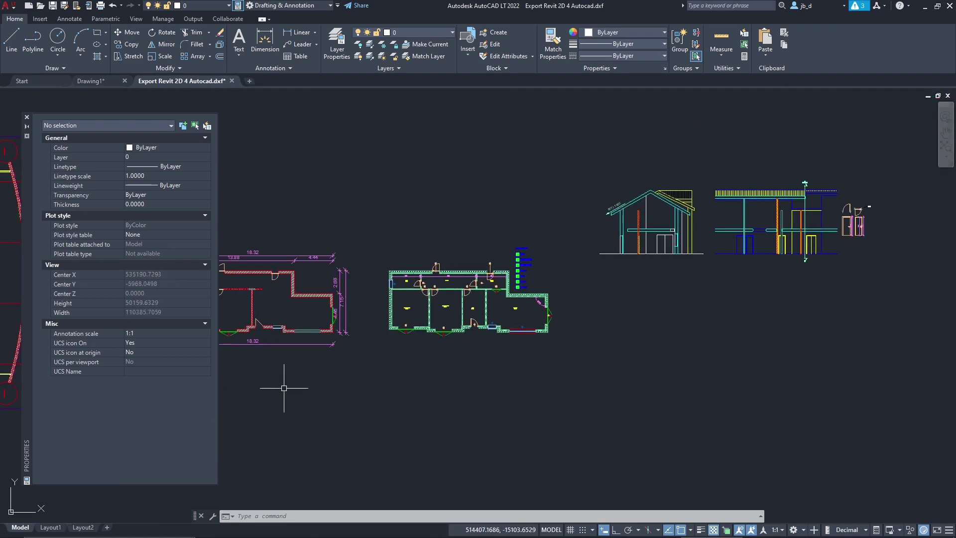
middle_click_drag(321, 349, 547, 354)
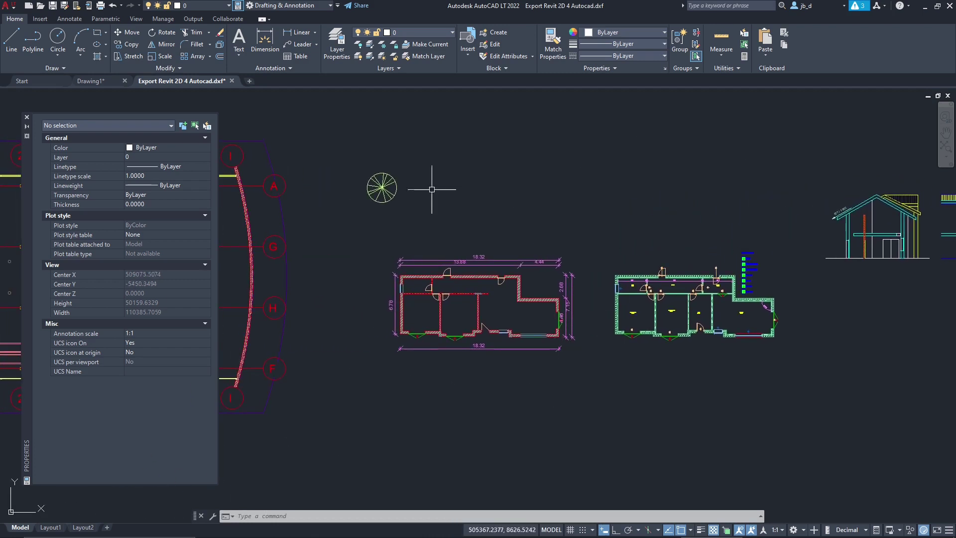
Switch to Layout1 and open its page setup for modification.
left_click(50, 527)
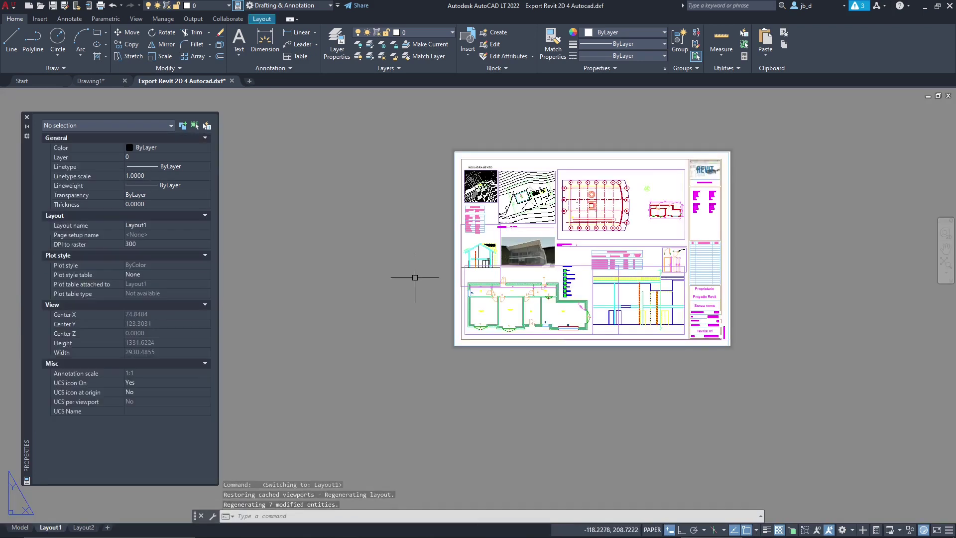
middle_click_drag(515, 230, 511, 229)
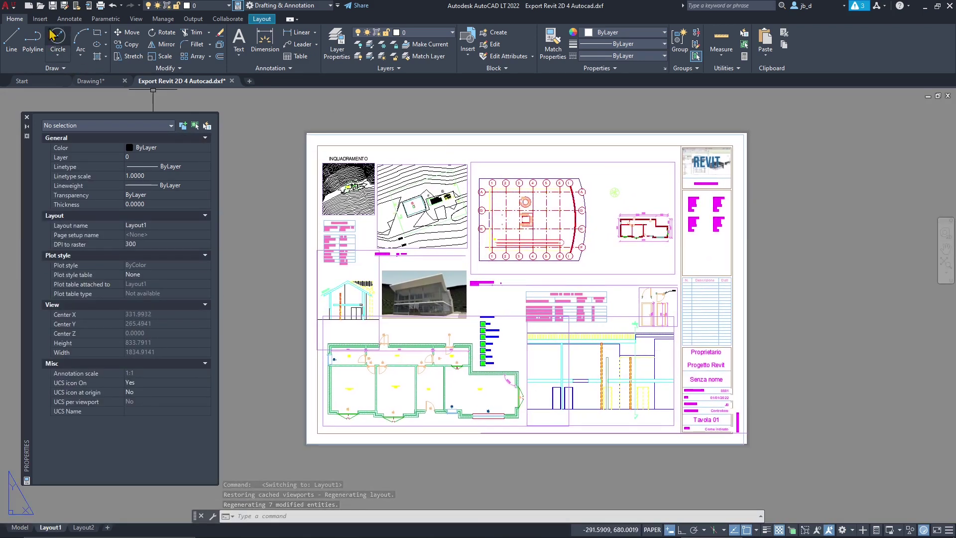
left_click(261, 20)
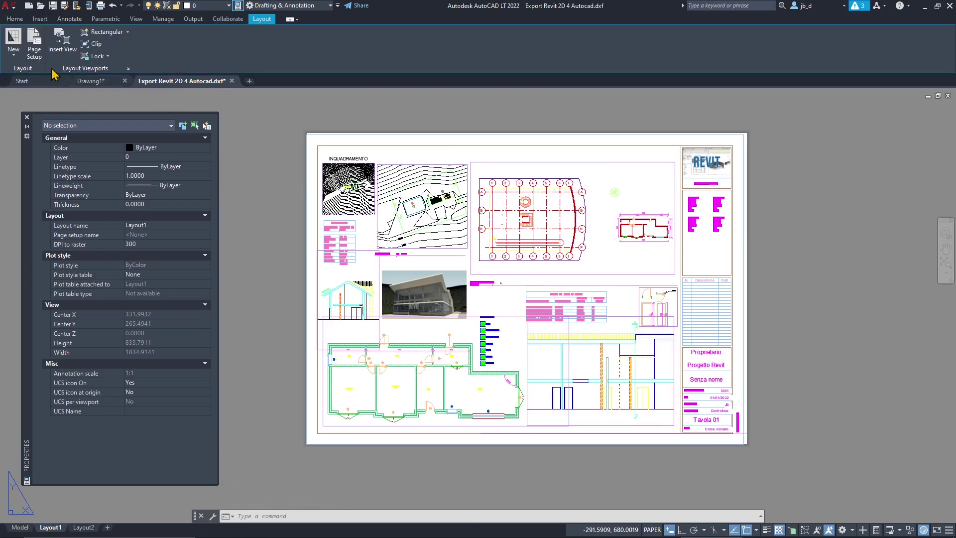
left_click(34, 41)
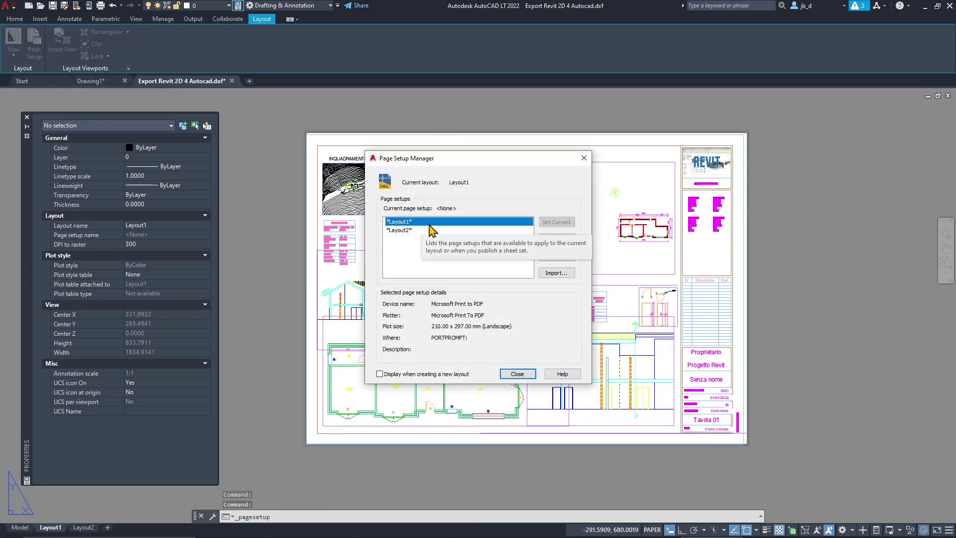
left_click(556, 257)
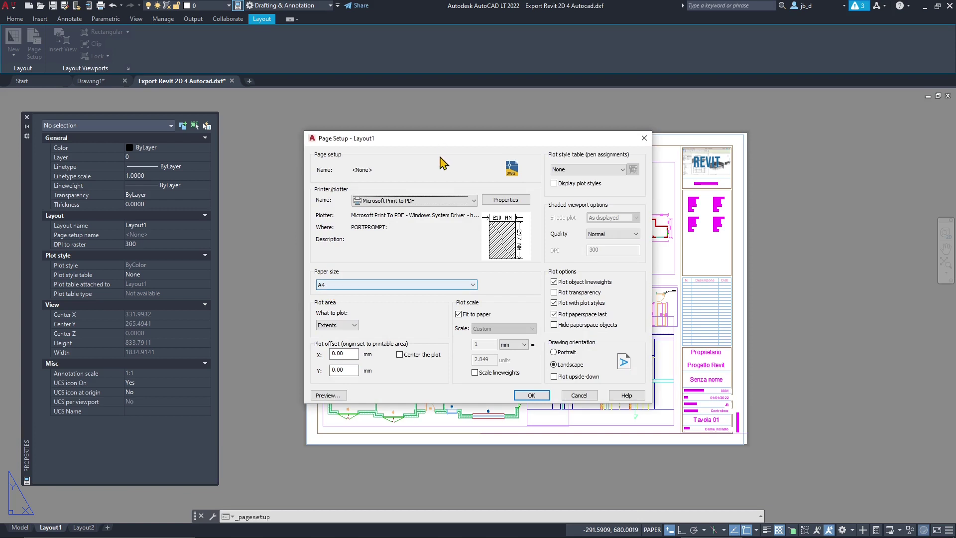
Check which paper sizes the Microsoft Print to PDF plotter offers for Layout1.
left_click_drag(443, 137, 691, 136)
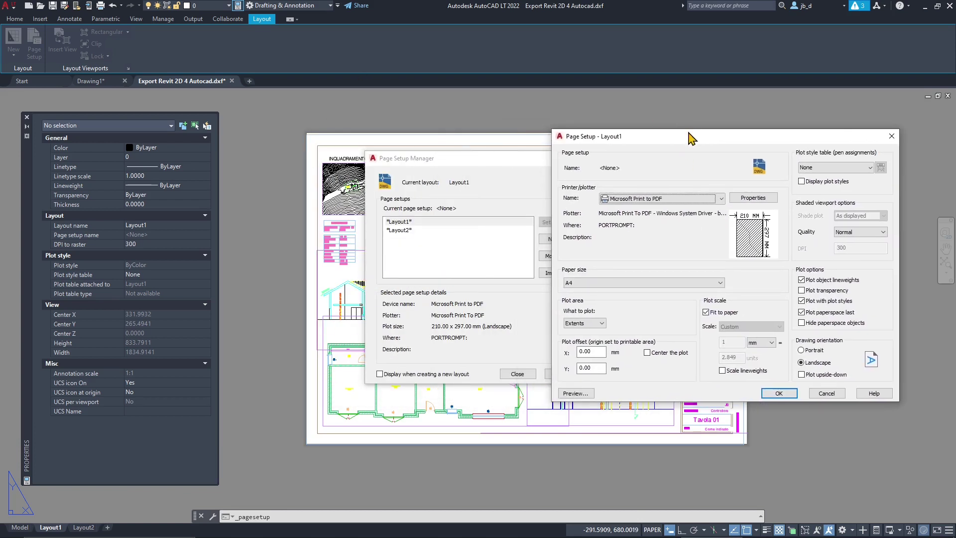
left_click_drag(691, 139, 486, 162)
left_click(379, 305)
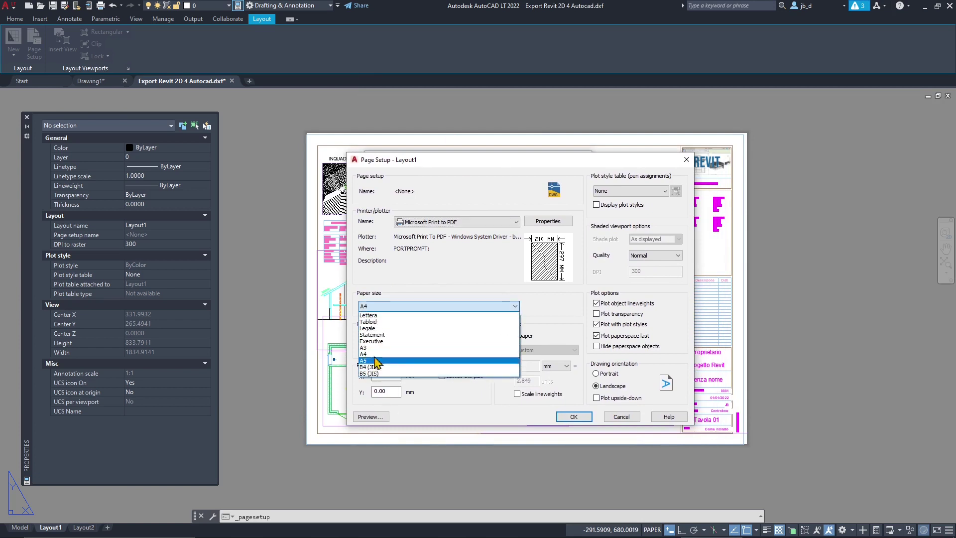
left_click(431, 265)
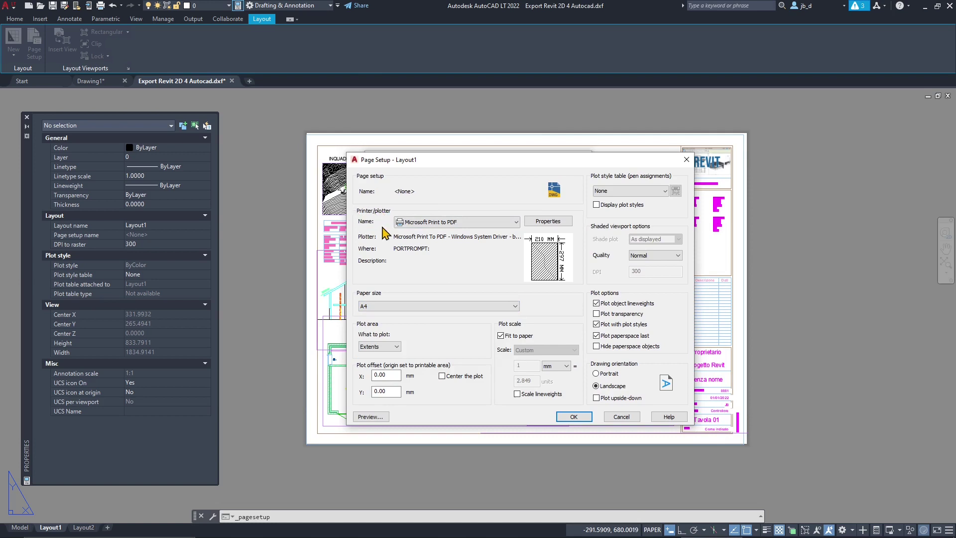
Set the plotter to AutoCAD PDF (High Quality Print).pc3 and the paper size to ISO A1 (841.00 x 594.00 MM).
left_click(400, 222)
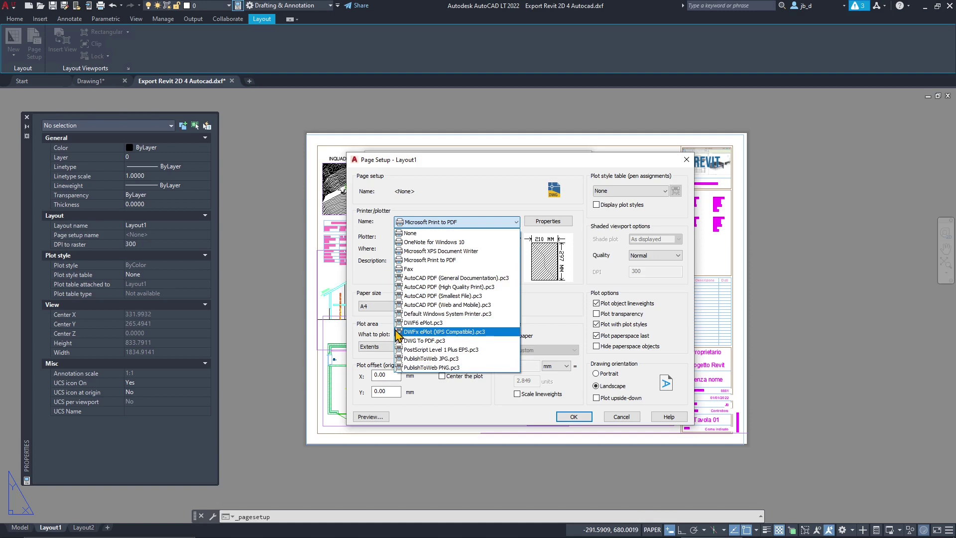
left_click(424, 287)
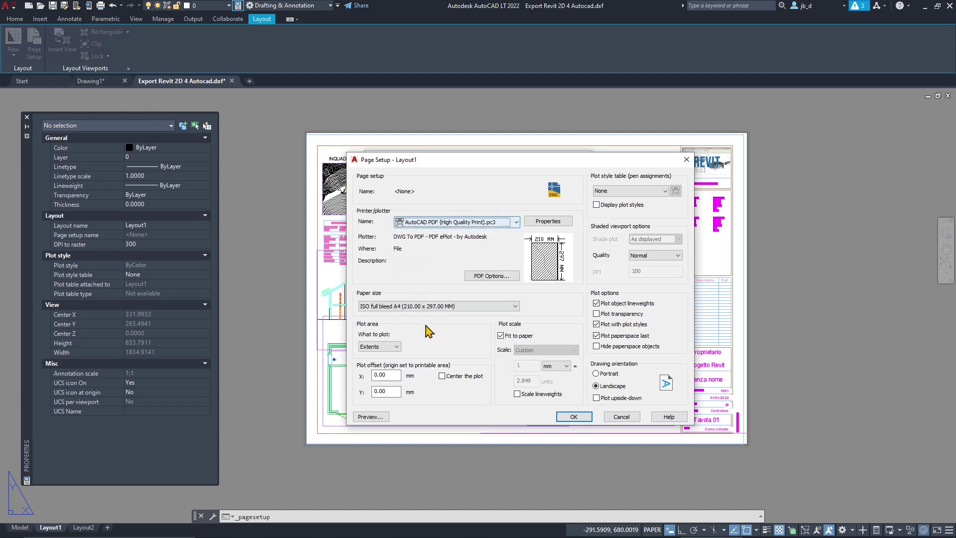
left_click(412, 305)
scroll(393, 375, "down", 3)
scroll(399, 401, "down", 5)
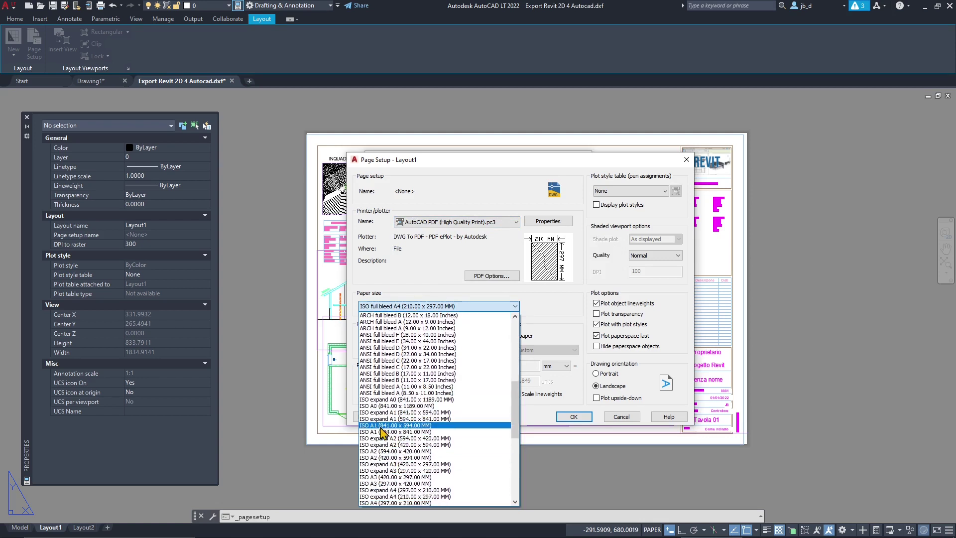
left_click(413, 425)
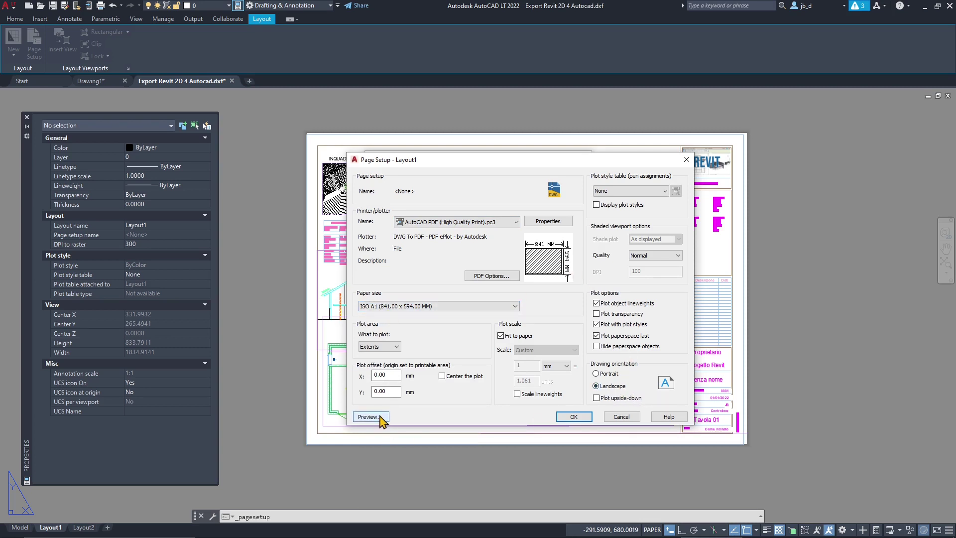
Assign the Grayscale.ctb plot style table to Layout1 and preview the plot.
left_click(608, 195)
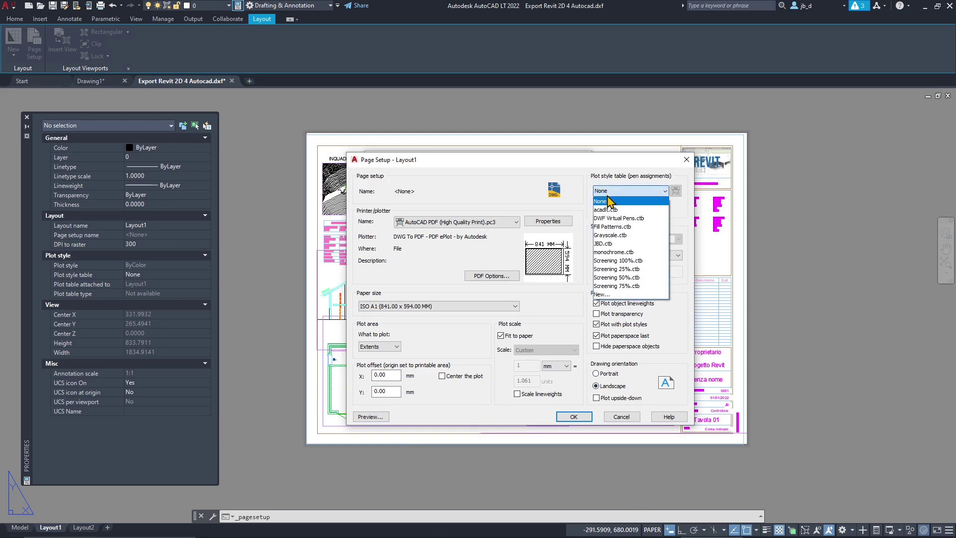
left_click(612, 234)
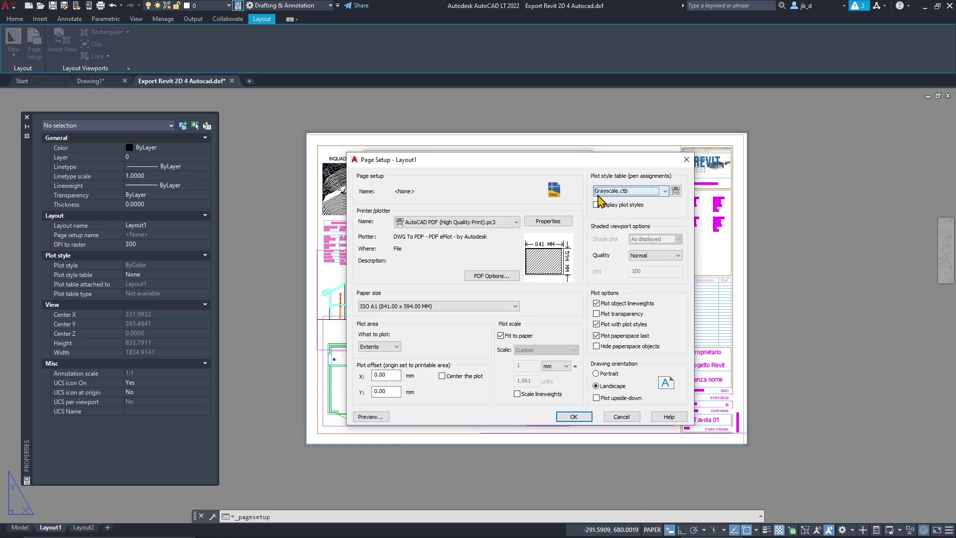
left_click_drag(456, 159, 553, 247)
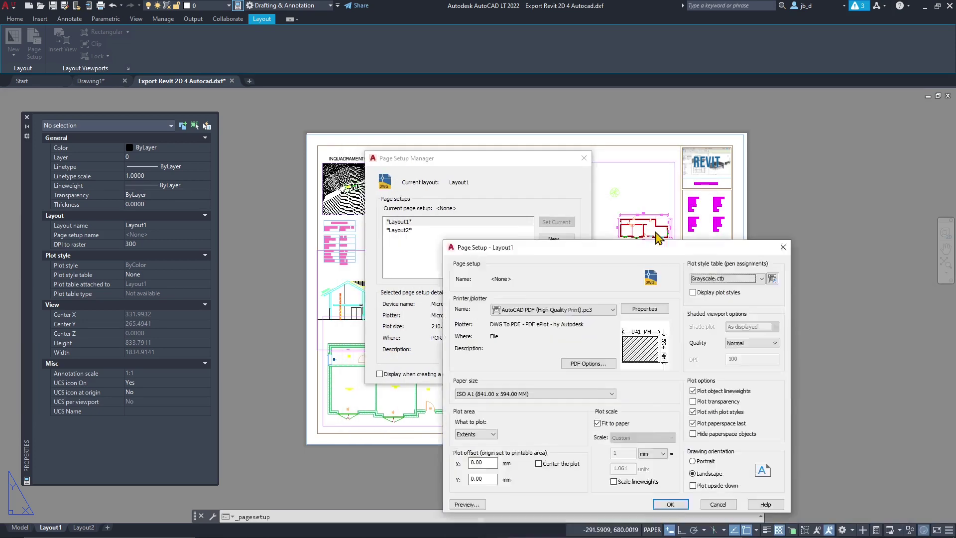
left_click_drag(657, 238, 620, 192)
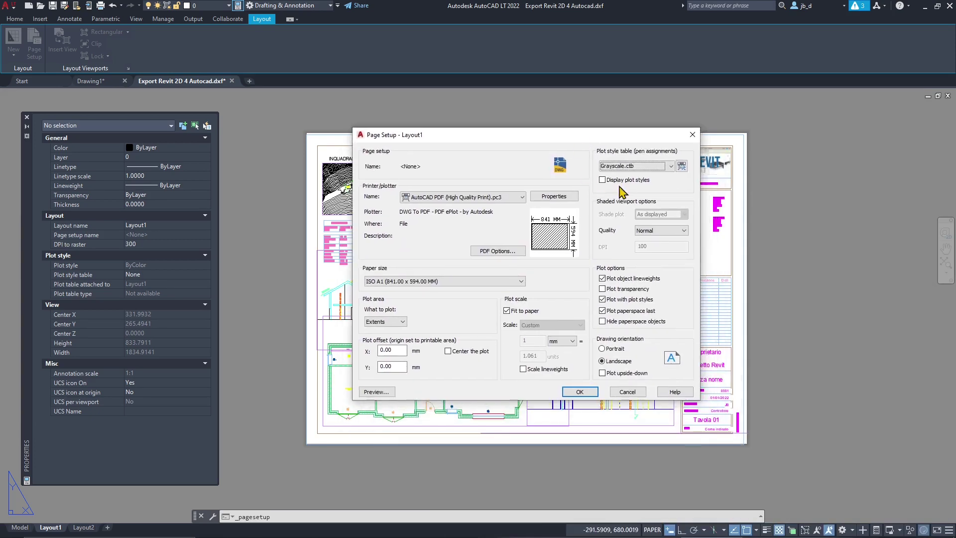
left_click(369, 392)
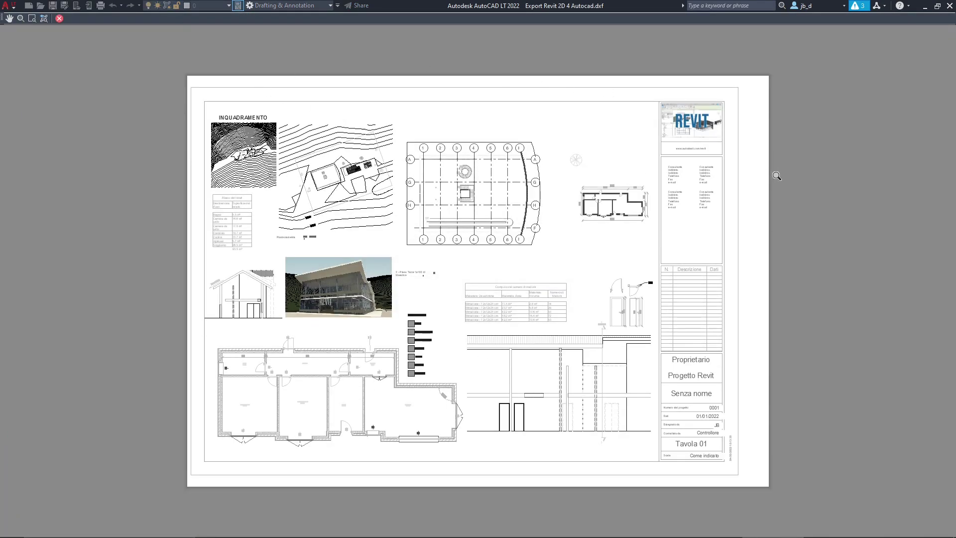
left_click(59, 19)
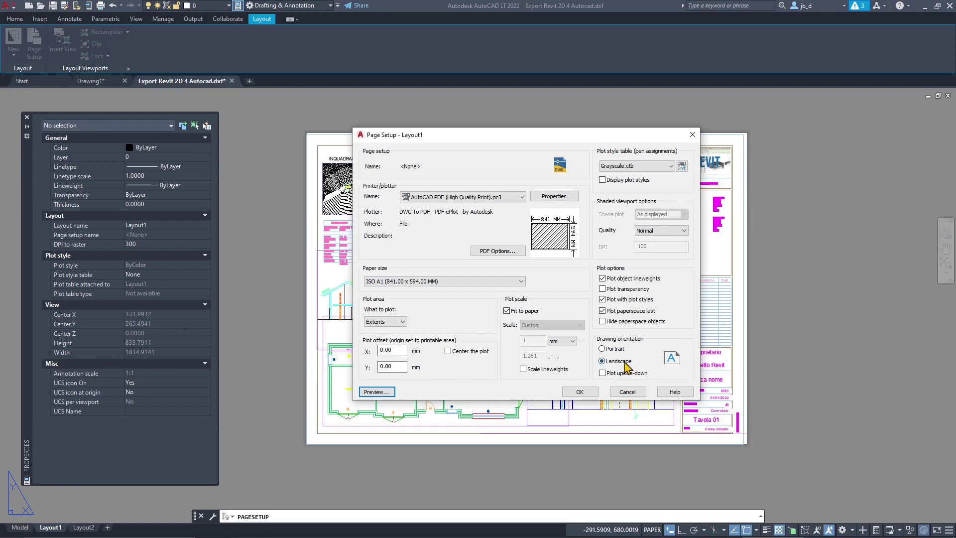
Accept the modified page setup for Layout1, close the Page Setup Manager and return to model space.
left_click(580, 392)
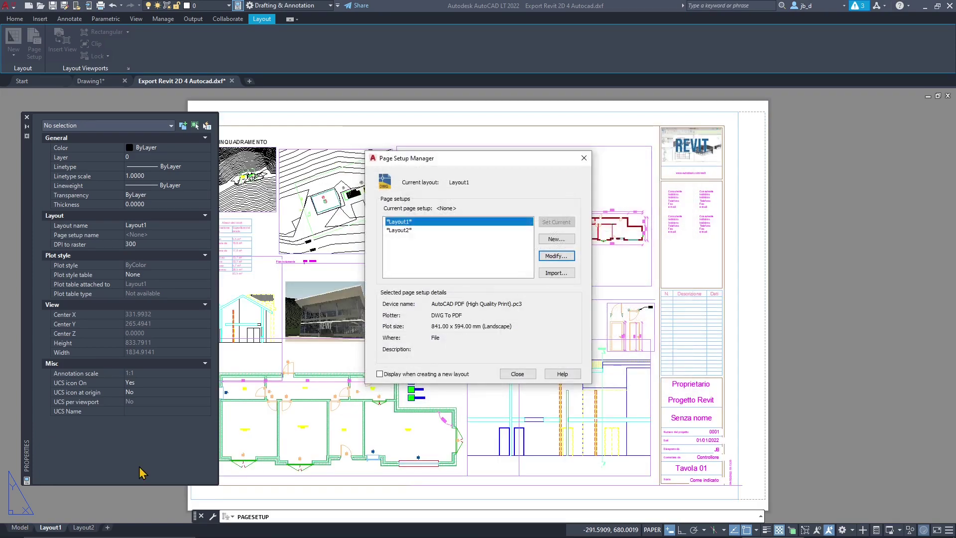
left_click(517, 373)
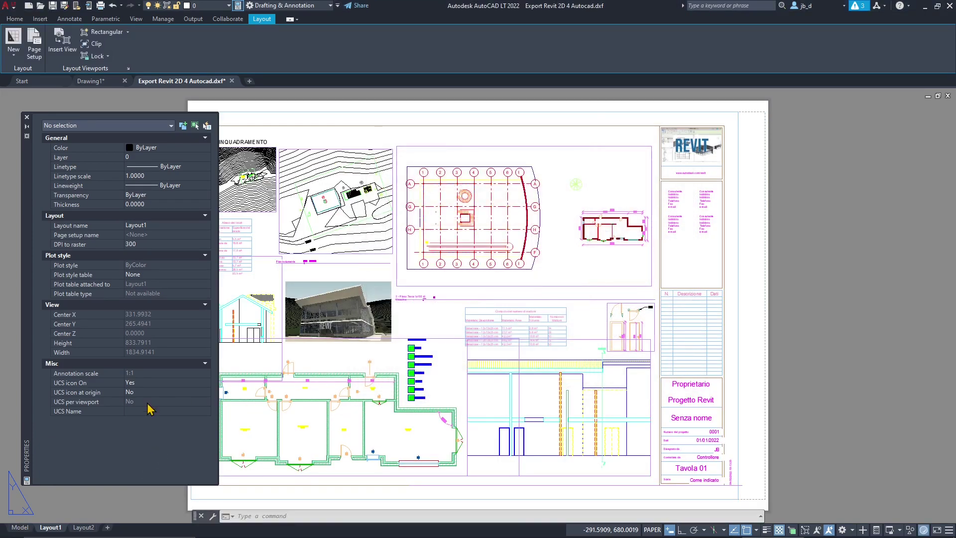
left_click(20, 527)
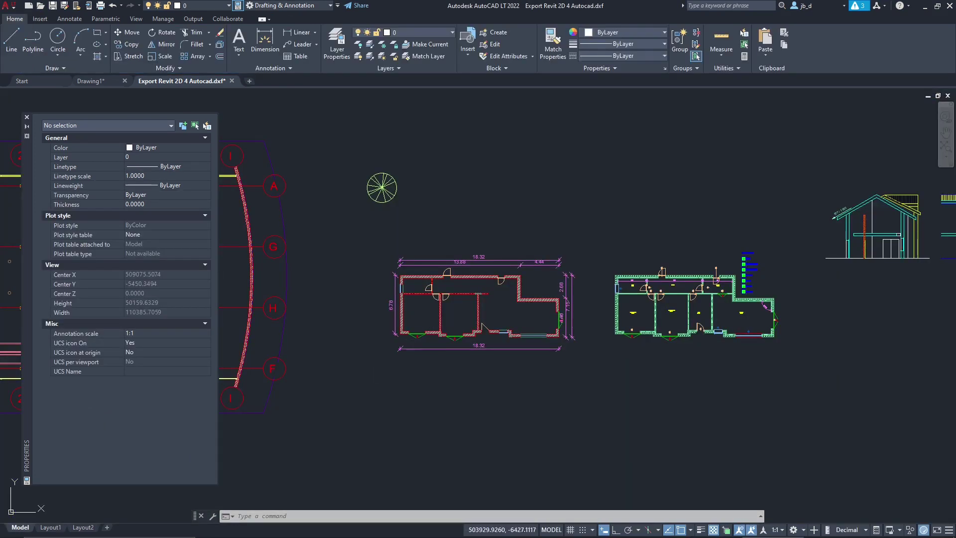
Look through the full list of layers carried over from the Revit export.
left_click(416, 33)
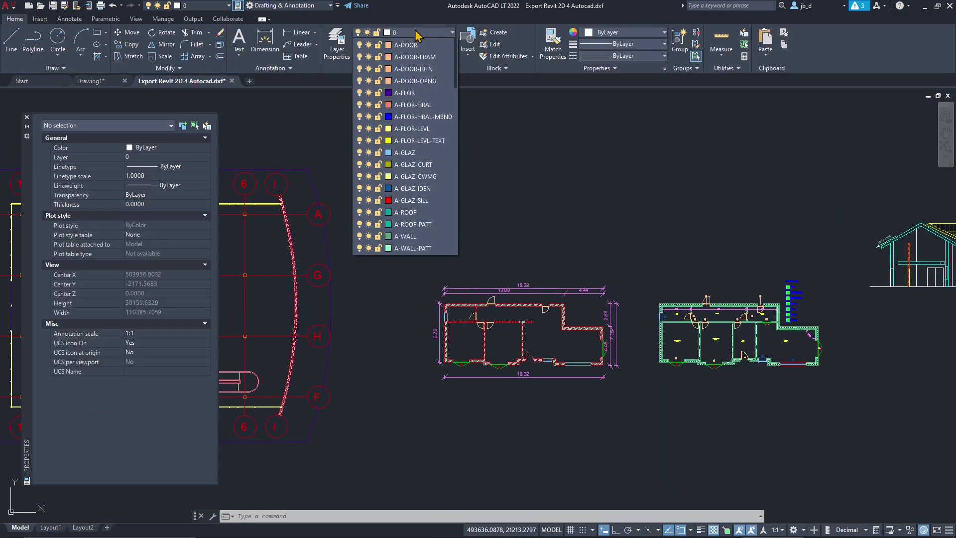
scroll(413, 283, "up", 1)
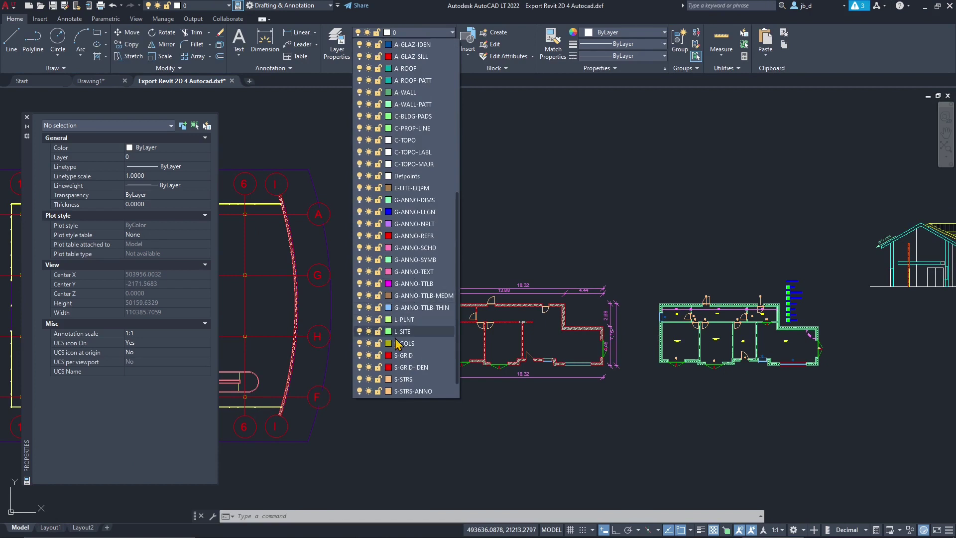
scroll(426, 249, "up", 7)
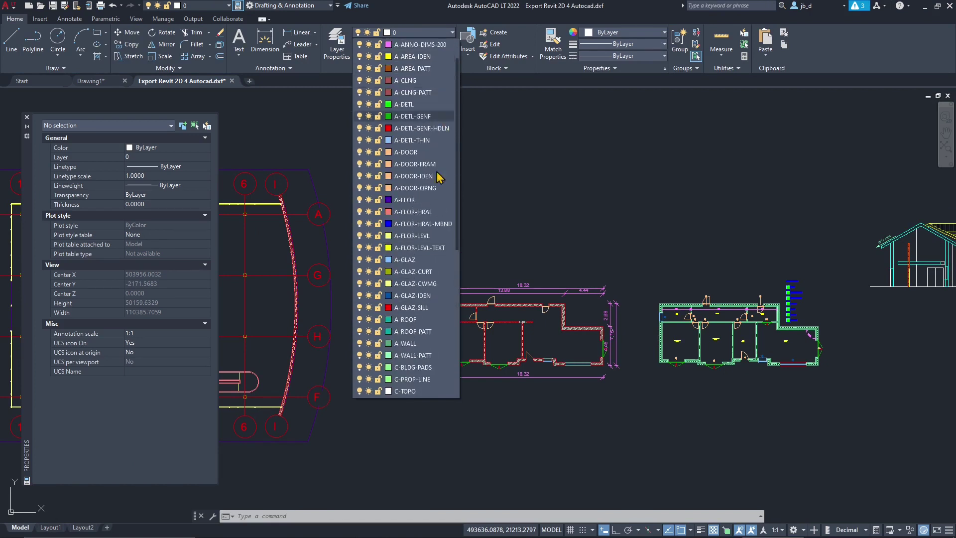
scroll(411, 209, "down", 7)
scroll(411, 249, "up", 8)
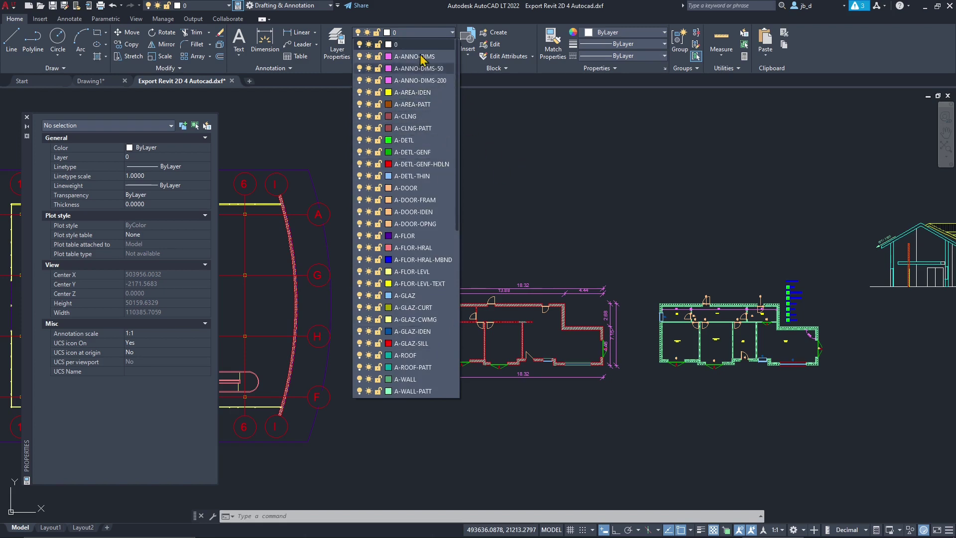
Examine all layers in the Layer Properties Manager, sorting them by linetype and by lineweight, and close the manager.
left_click(347, 59)
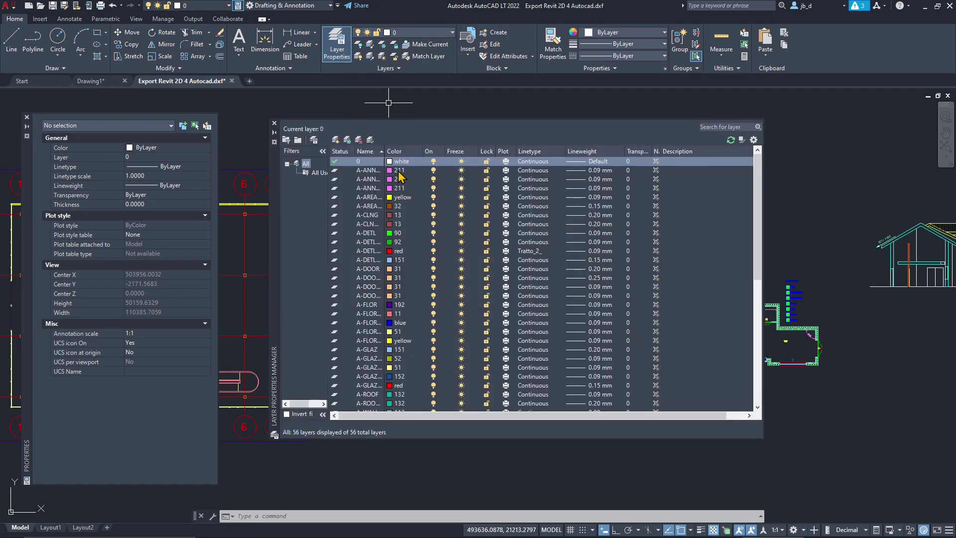
left_click(398, 172)
left_click(561, 178)
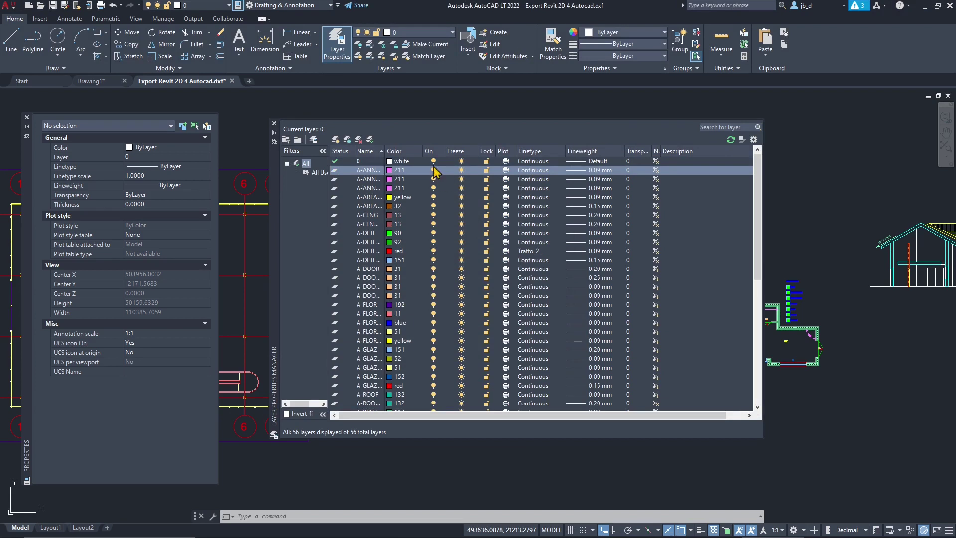
left_click(516, 152)
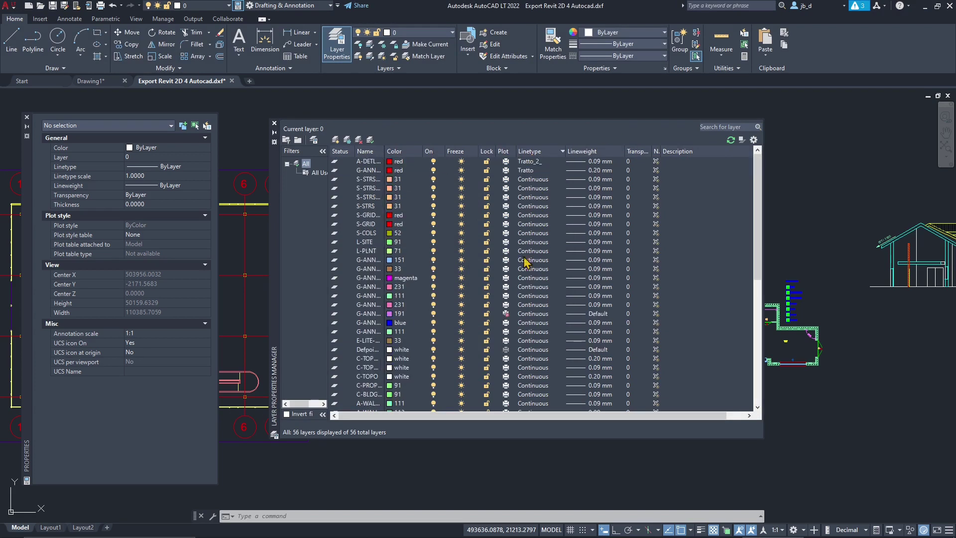
left_click(578, 152)
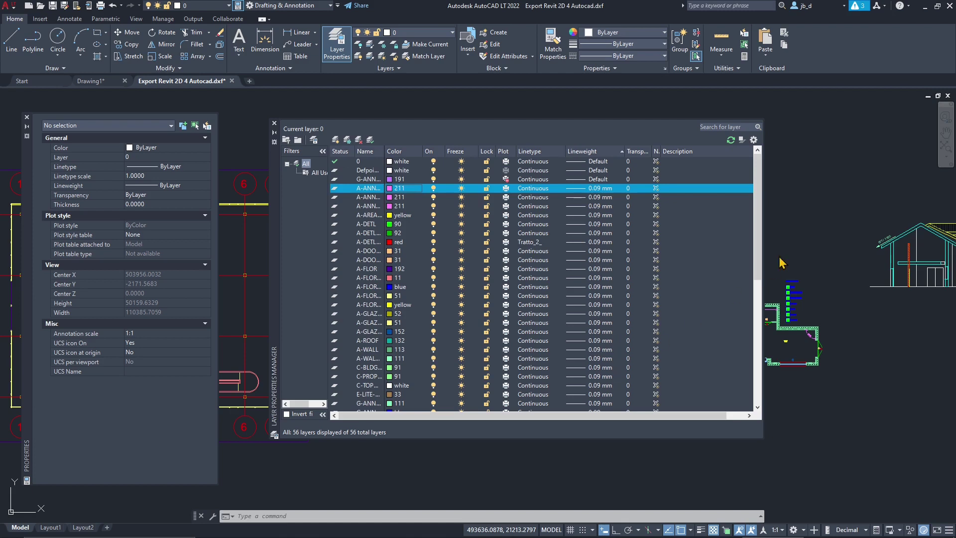
left_click_drag(757, 254, 762, 383)
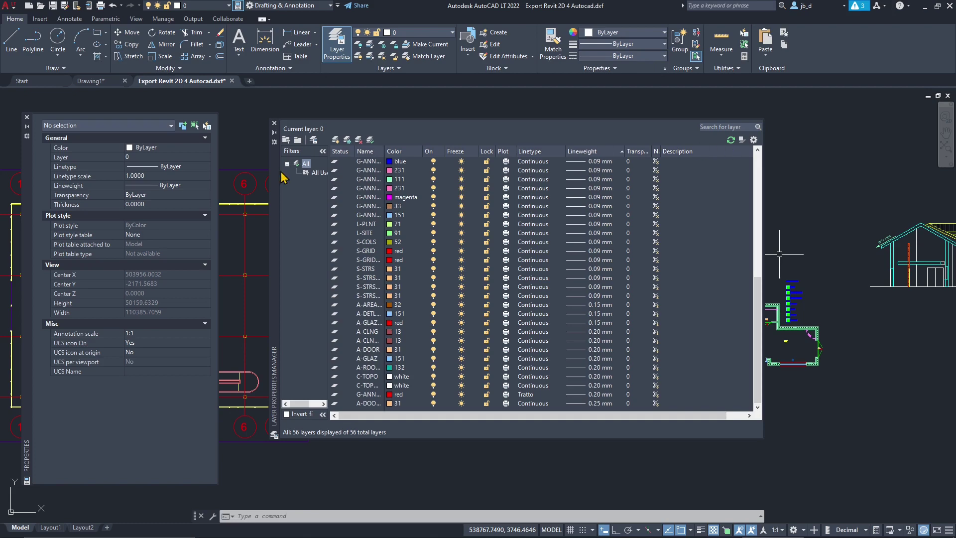
left_click(274, 123)
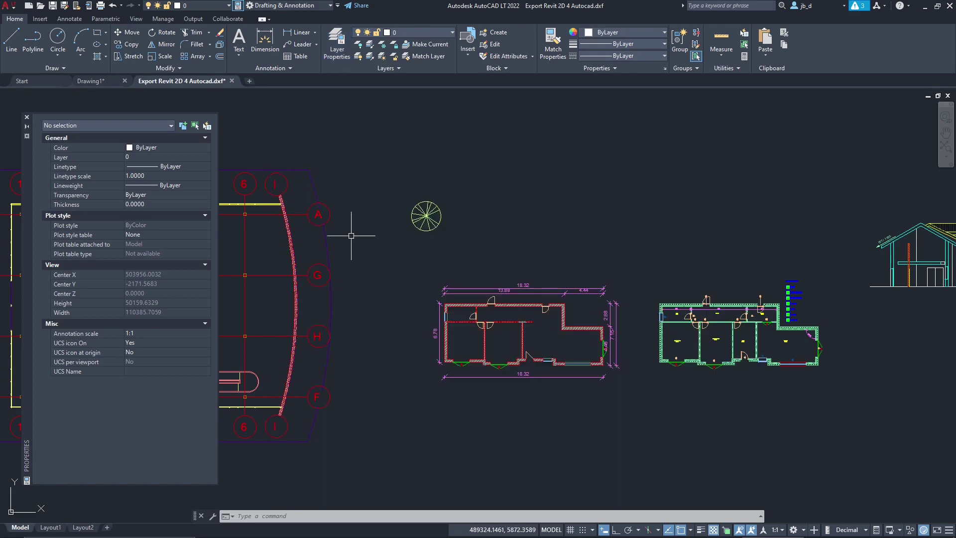
Try the AR-CONC hatch pattern on the upper exterior wall of the dimensioned floor plan.
mouse_move(352, 234)
middle_mouse_down()
mouse_move(375, 231)
mouse_move(296, 211)
middle_mouse_up()
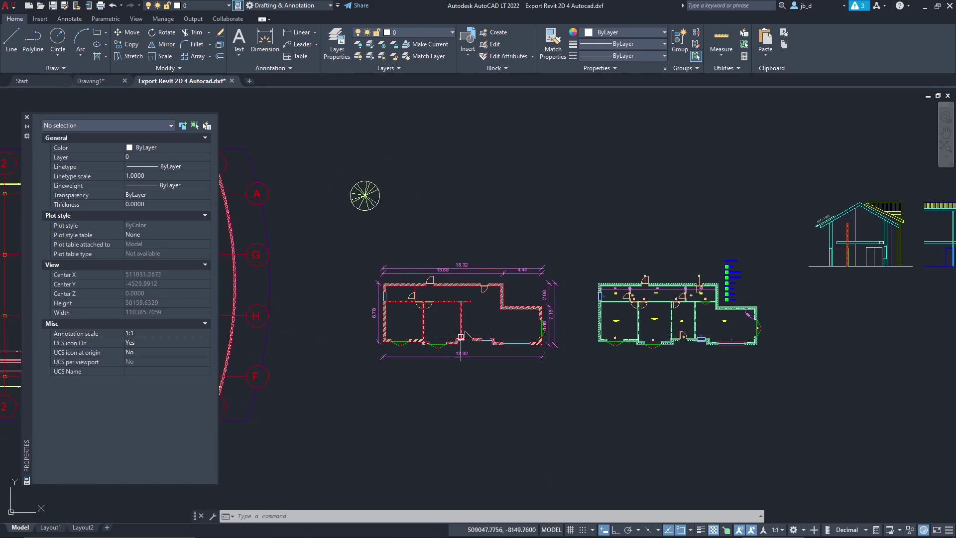
scroll(485, 299, "up", 5)
scroll(489, 219, "up", 6)
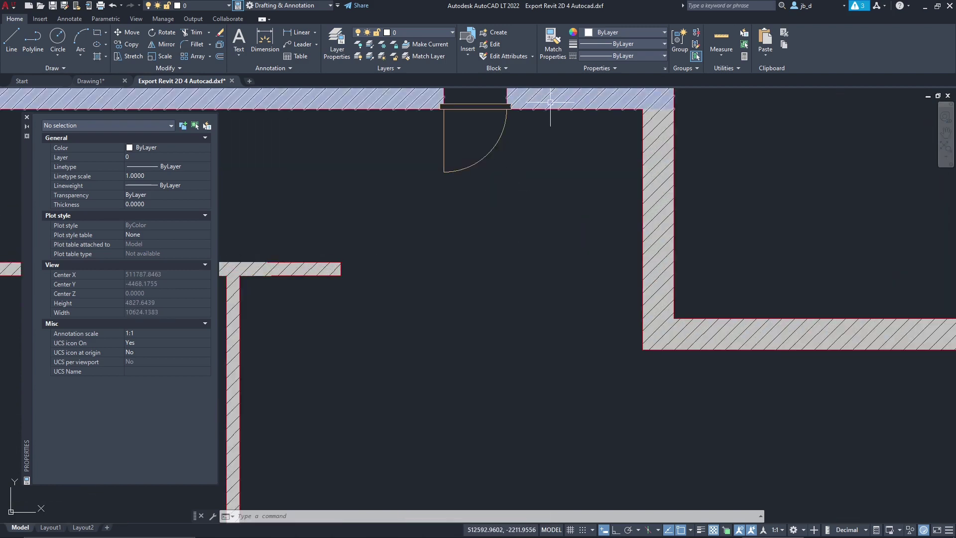
left_click(550, 102)
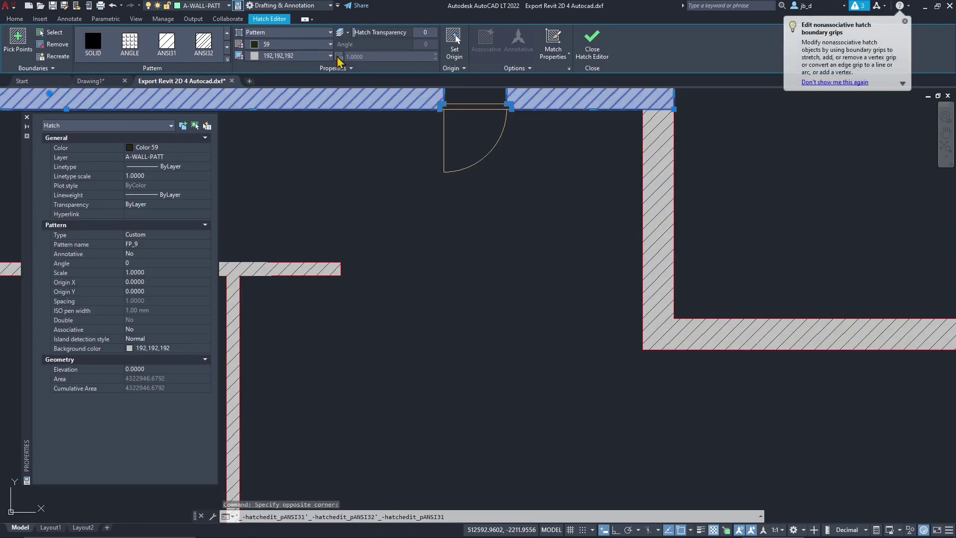
scroll(194, 47, "down", 3)
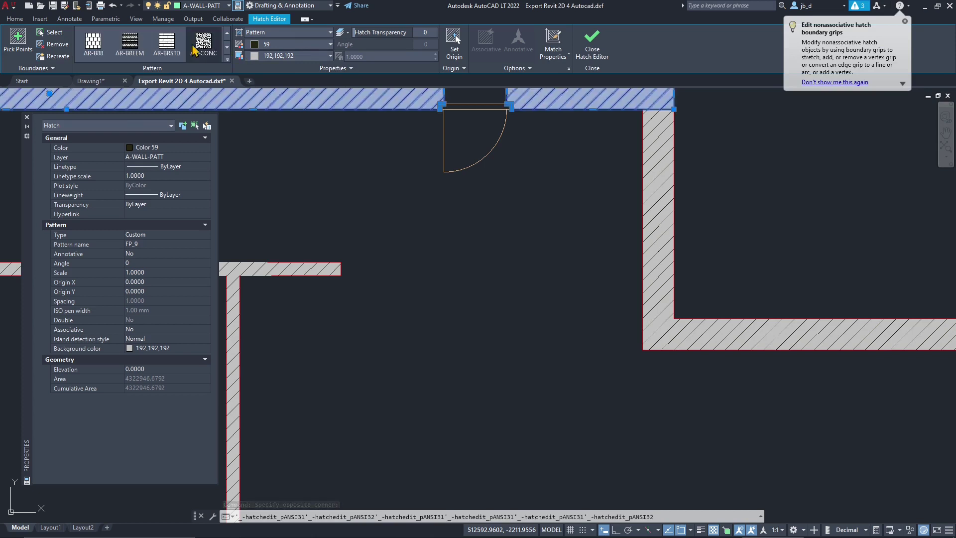
left_click(203, 43)
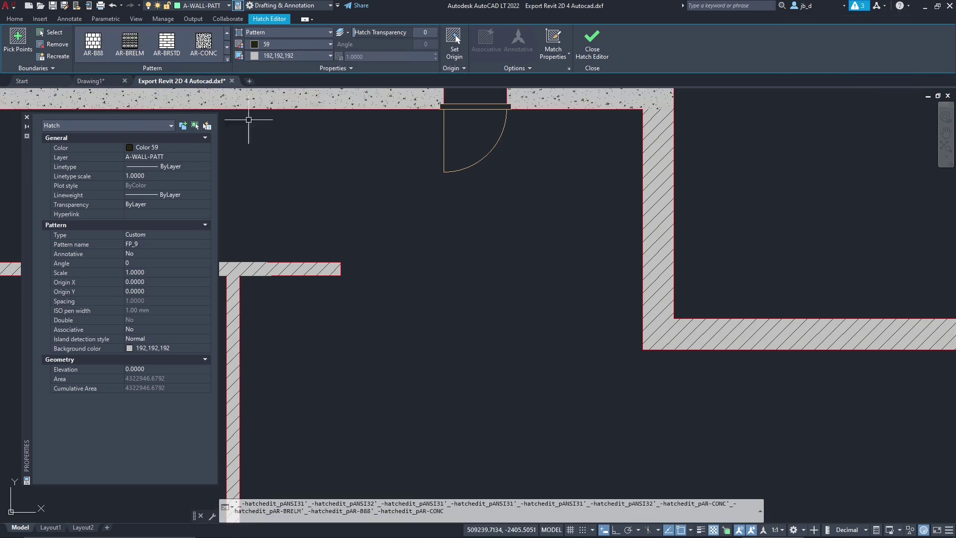
key("Escape")
key("Escape")
Switch from model space to the Layout1 sheet.
scroll(438, 229, "down", 4)
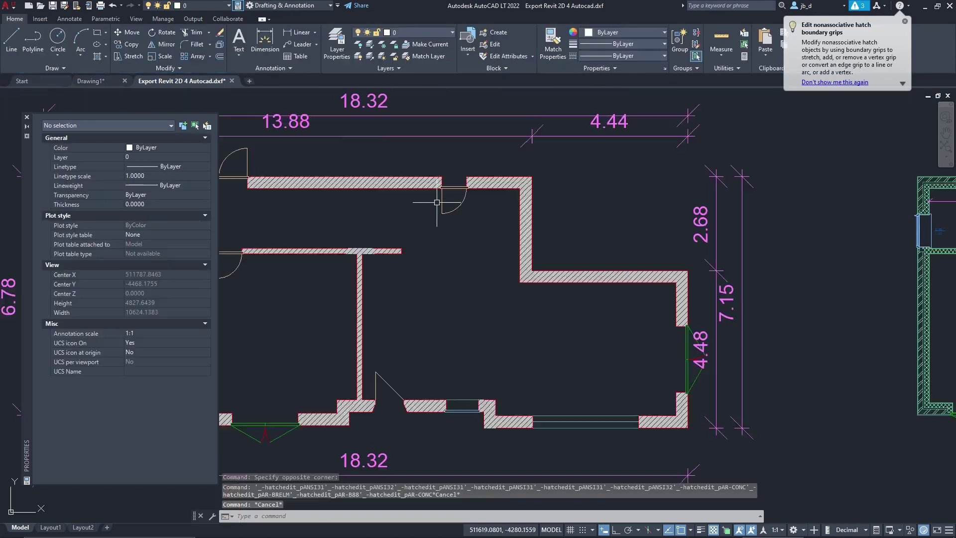
scroll(437, 202, "down", 6)
middle_click_drag(387, 180, 375, 209)
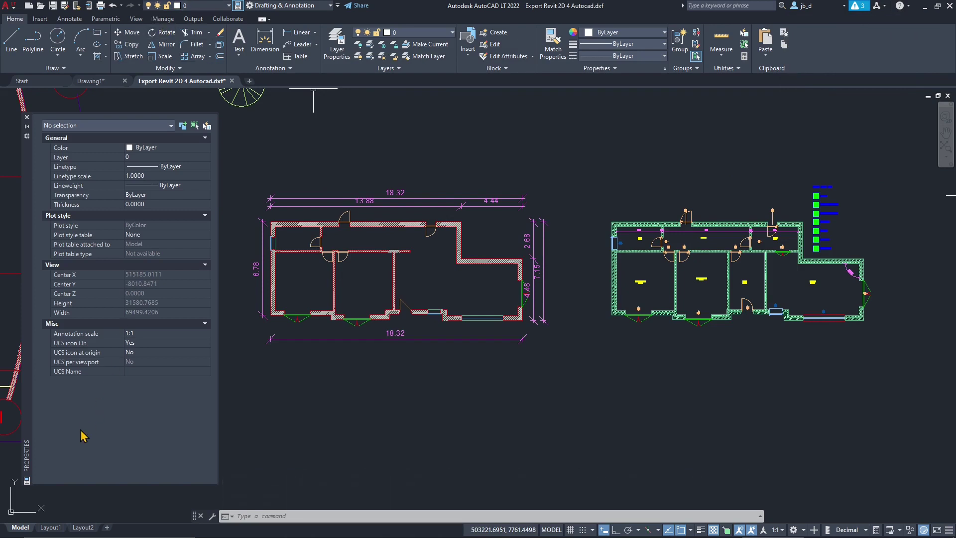
left_click(56, 527)
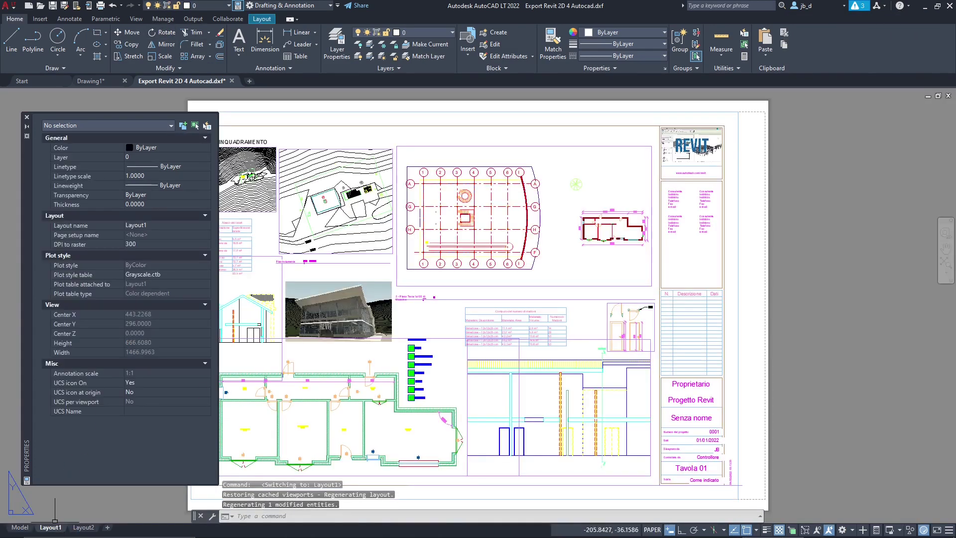
middle_click_drag(427, 252, 495, 243)
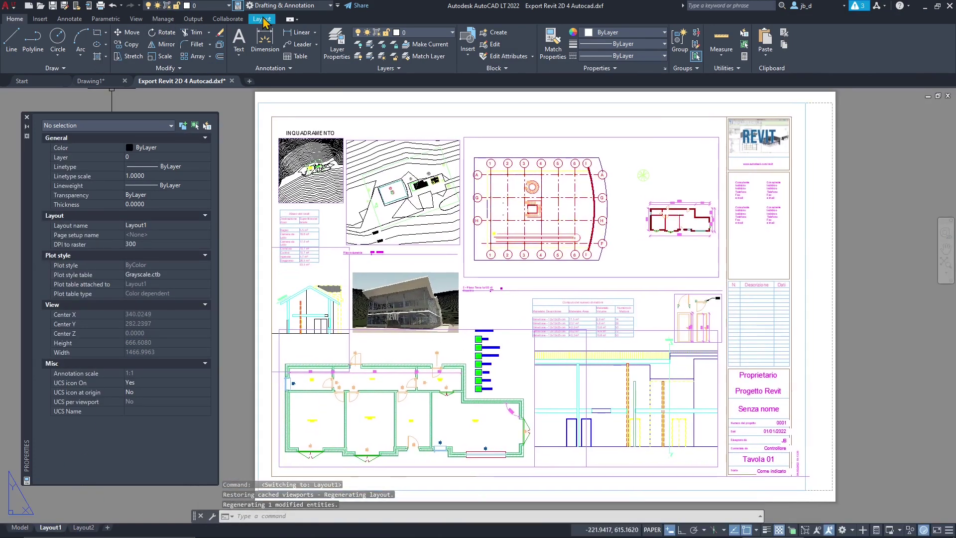
Review the single-sheet Plot settings for Layout1 and the available plotters, and close the dialog without plotting.
left_click(7, 10)
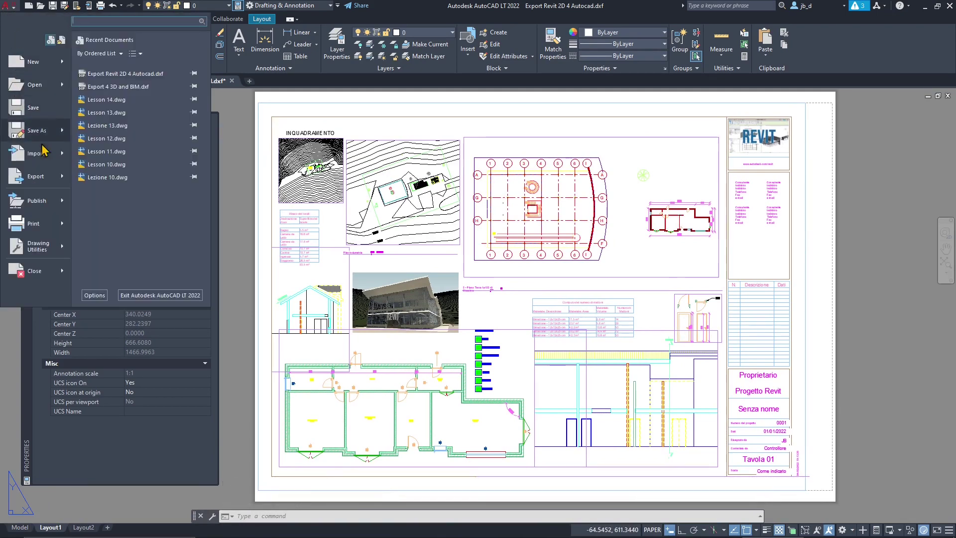
mouse_move(46, 224)
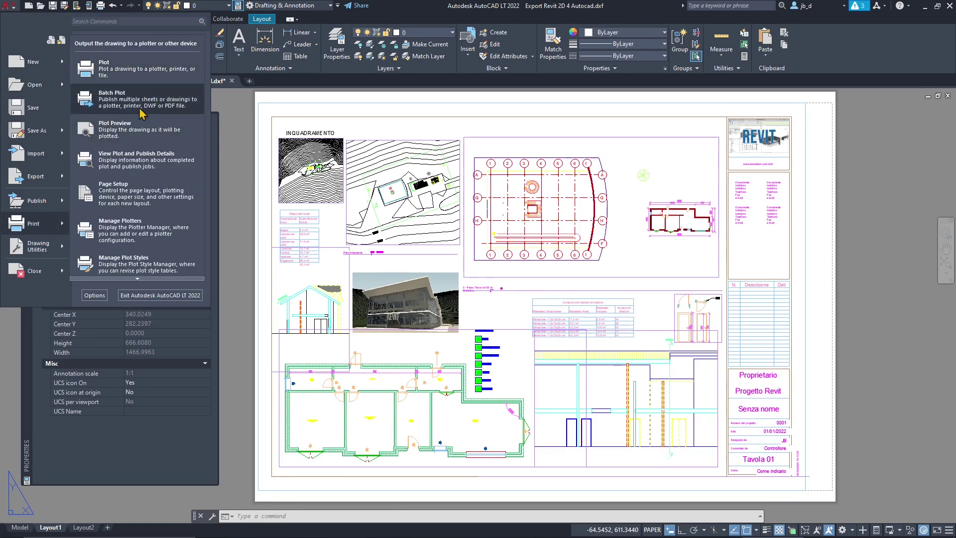
left_click(120, 70)
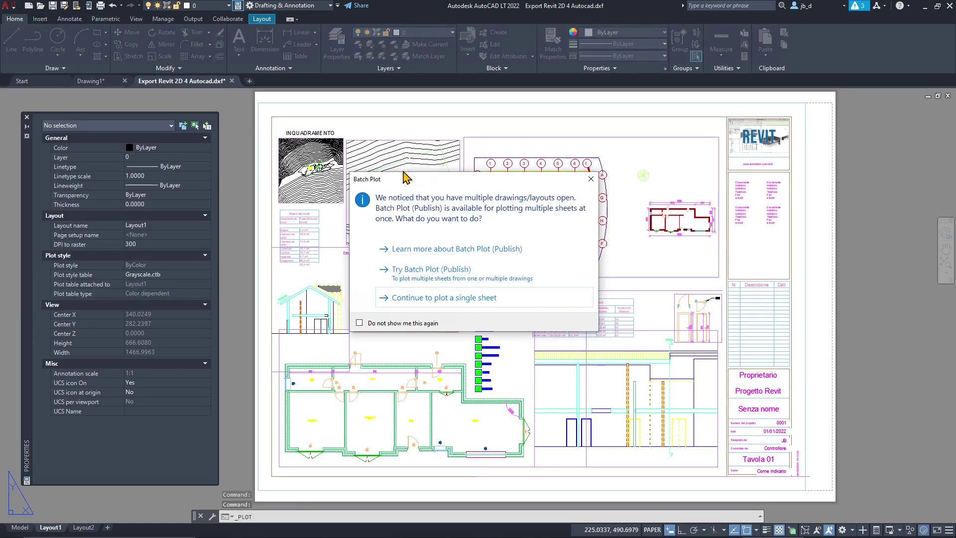
left_click(423, 302)
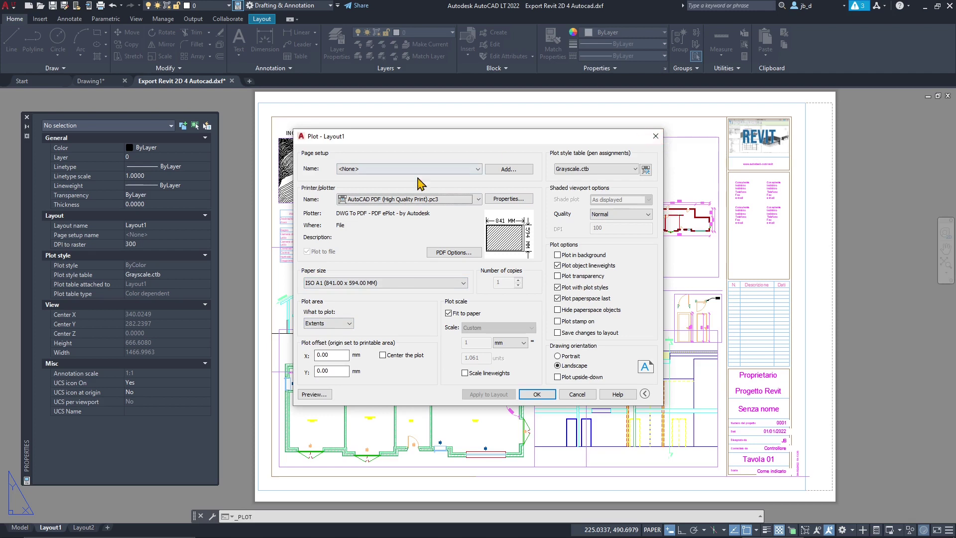
left_click(338, 200)
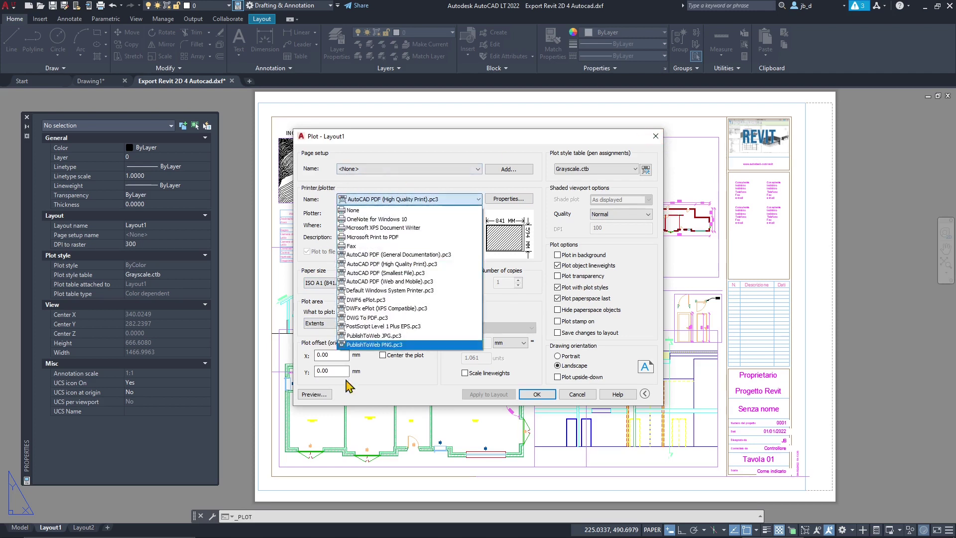
left_click(341, 195)
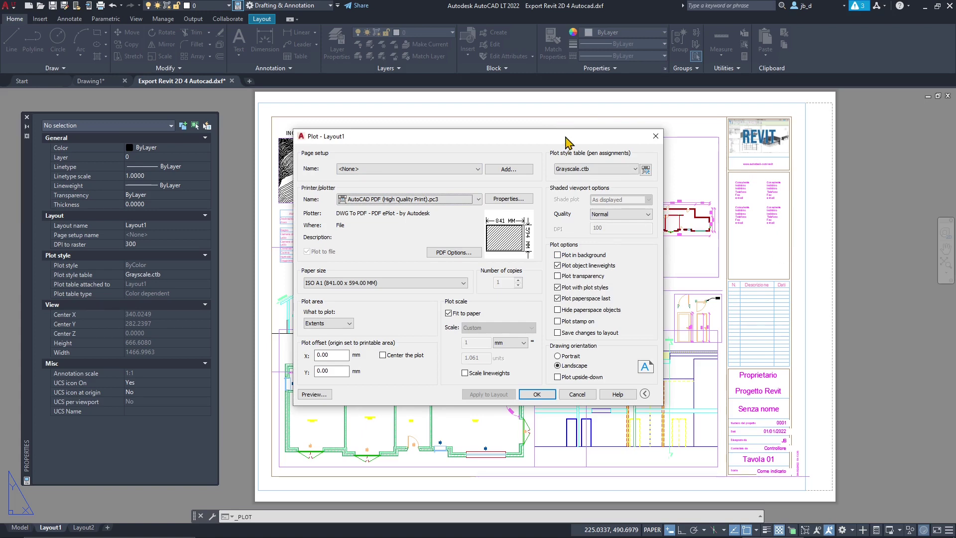
left_click_drag(565, 137, 634, 143)
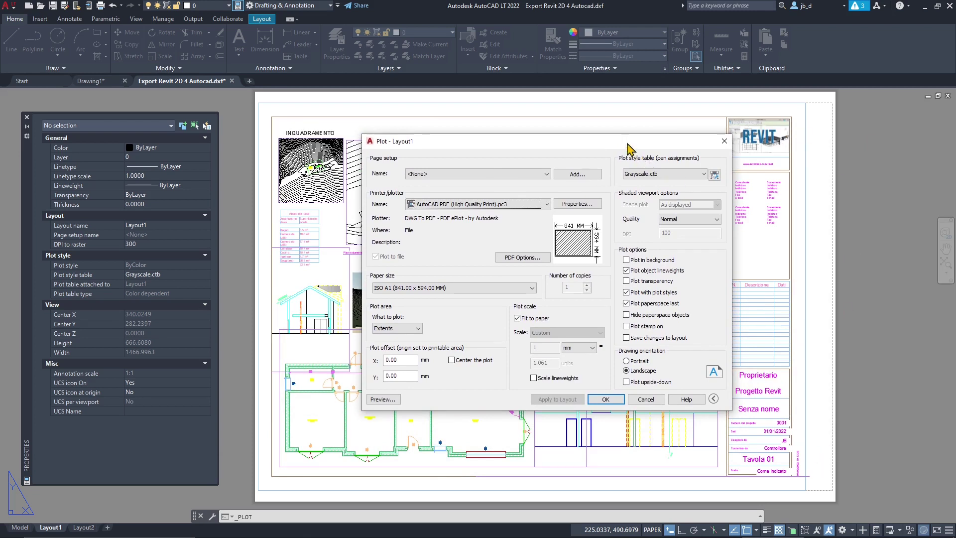
left_click_drag(628, 146, 616, 147)
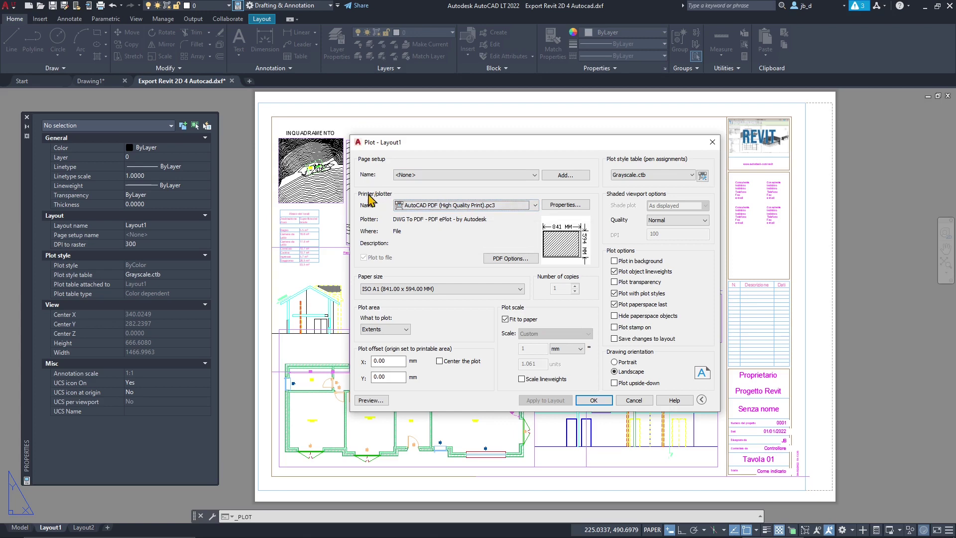
left_click(712, 142)
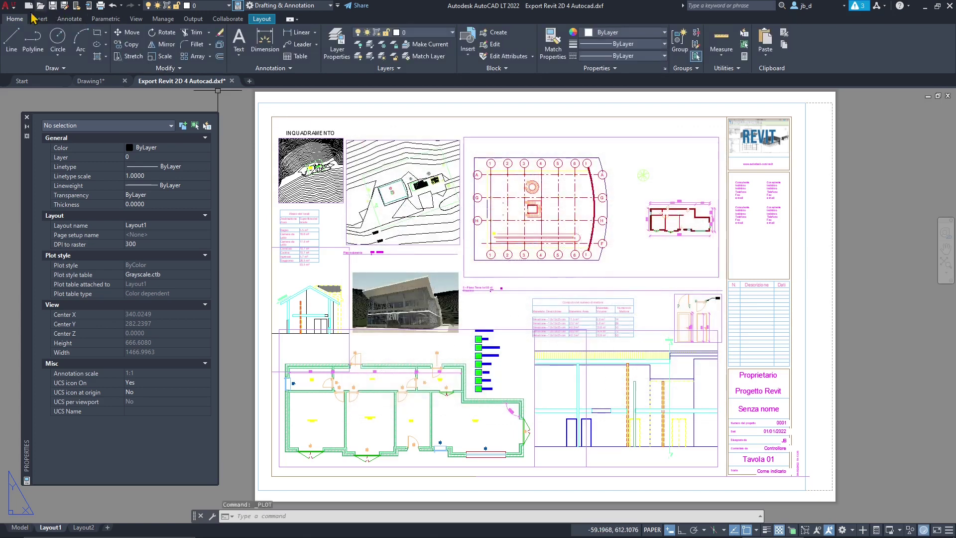
Open the Plotter Manager to get to the folder of plotter configuration files.
left_click(7, 6)
mouse_move(50, 222)
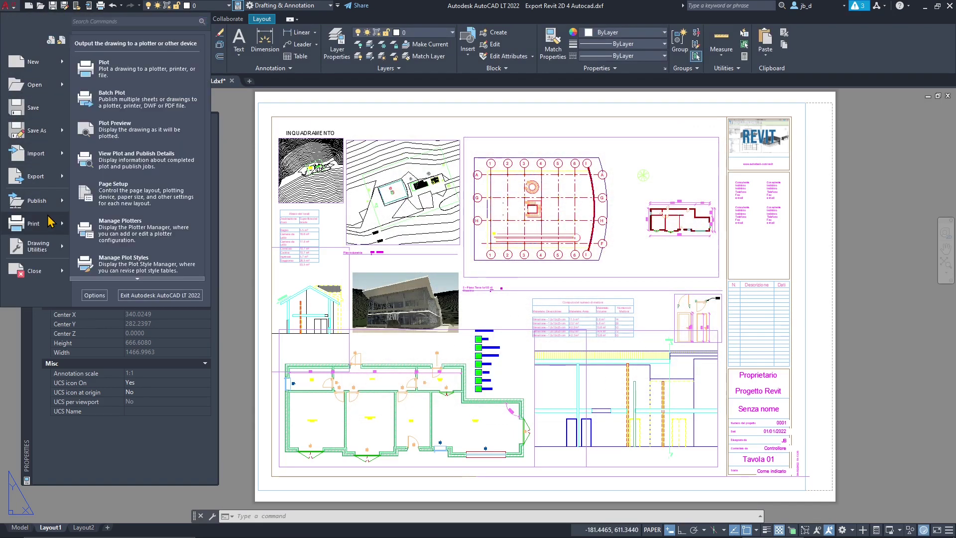
scroll(104, 219, "down", 1)
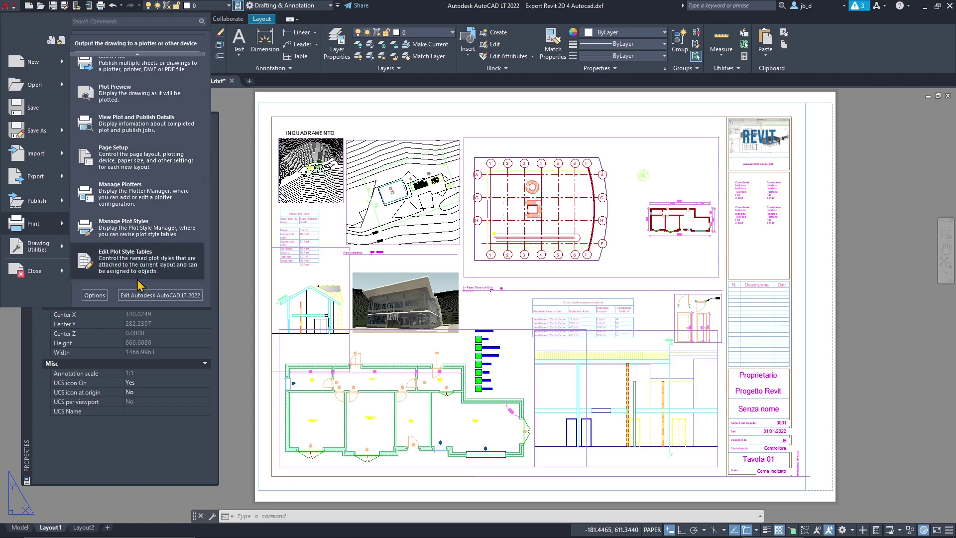
left_click(108, 196)
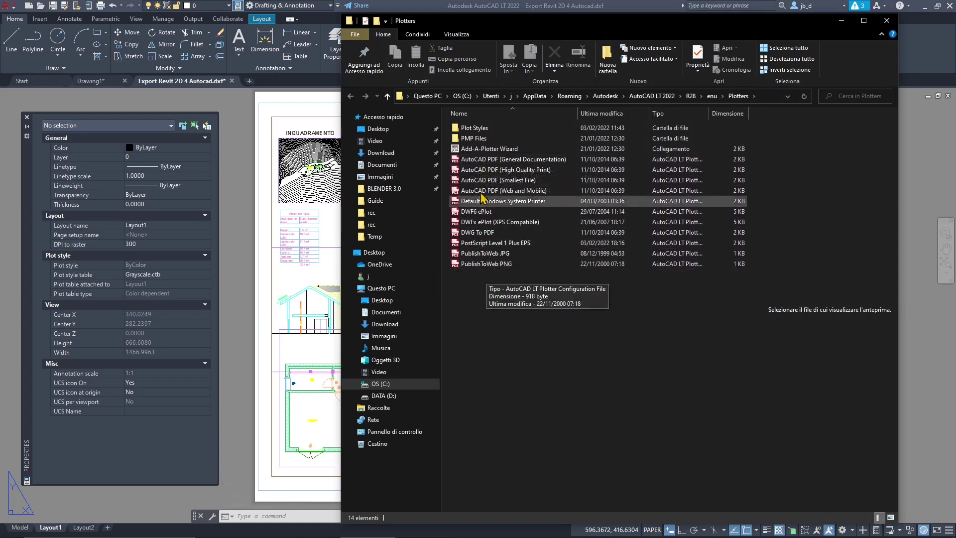
Run the Add-A-Plotter Wizard for My Computer with Adobe's PostScript Level 1 Plus model, skipping the settings import and accepting the default port options.
left_click(474, 150)
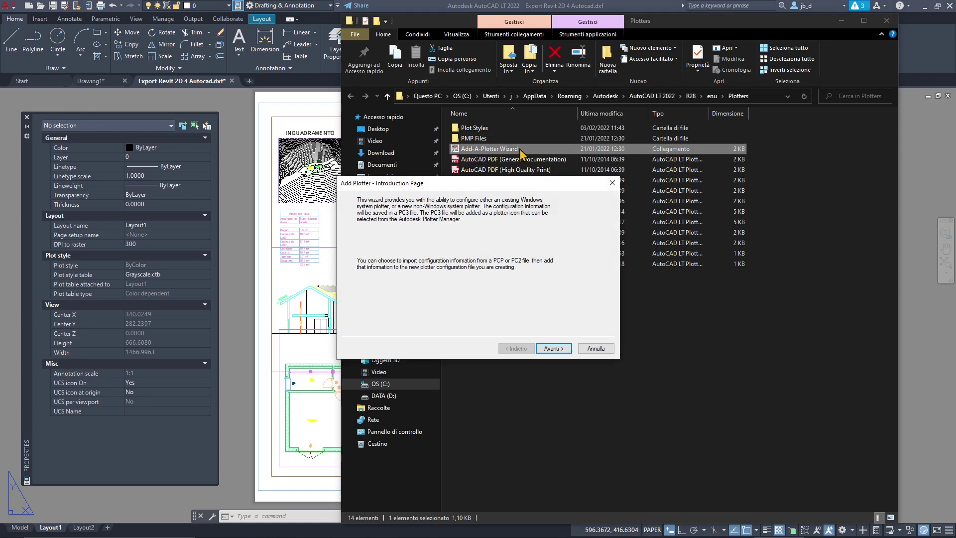
left_click(555, 349)
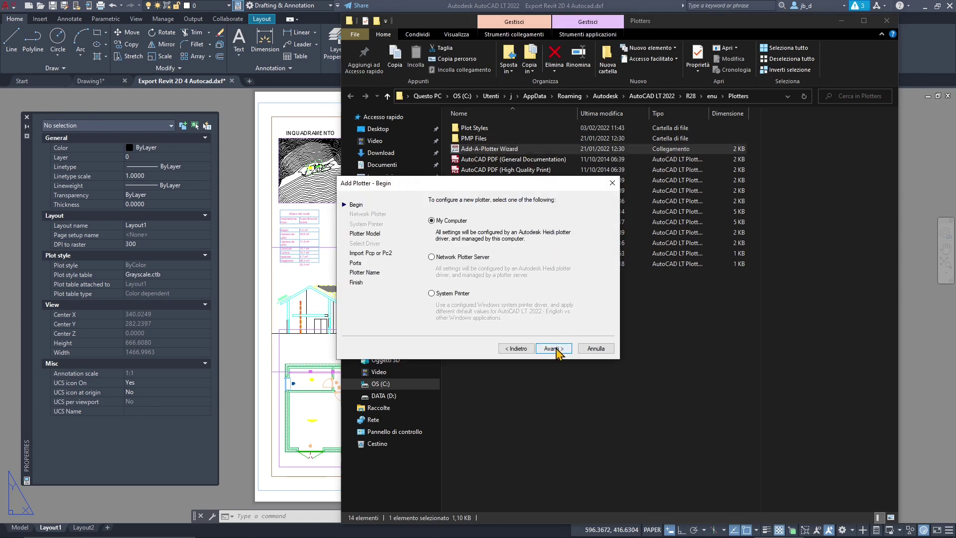
left_click(553, 348)
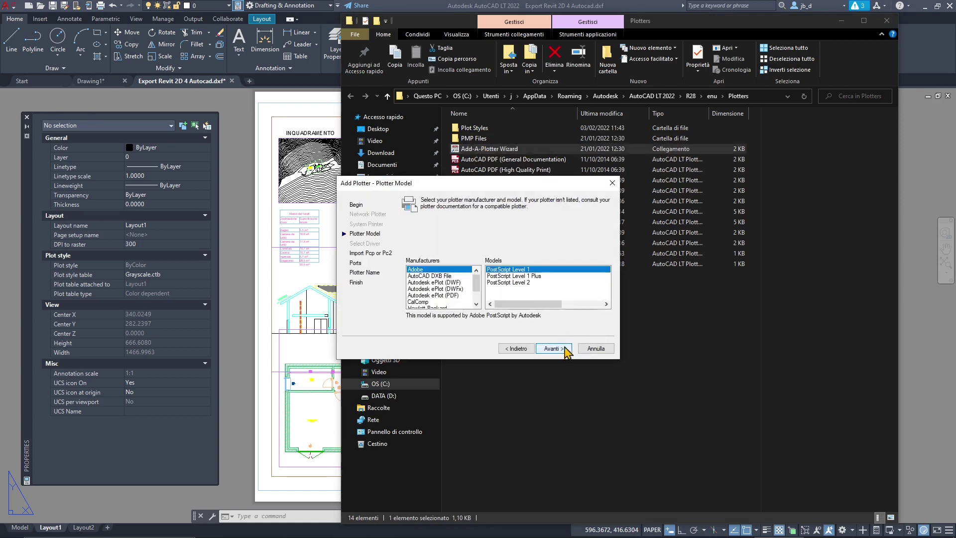
left_click(512, 275)
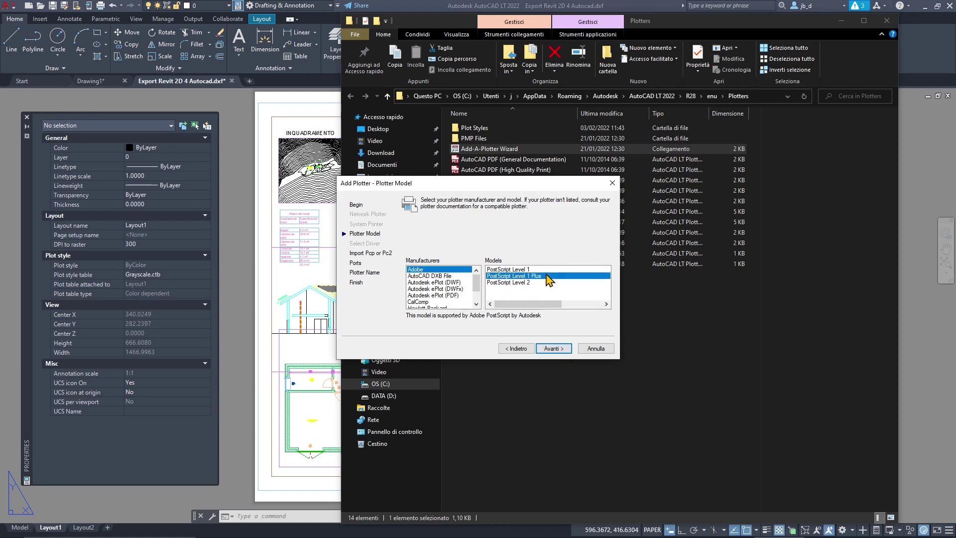
left_click(553, 348)
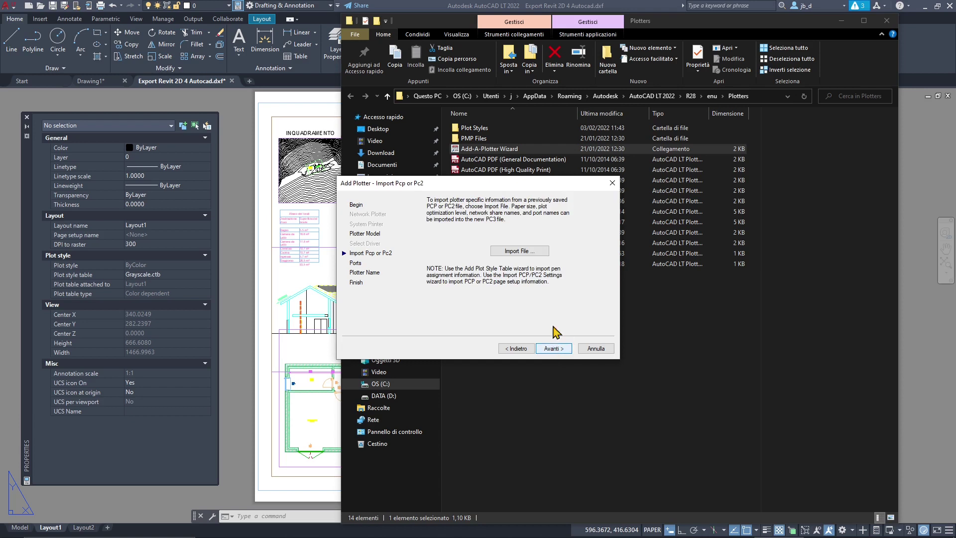
left_click(567, 349)
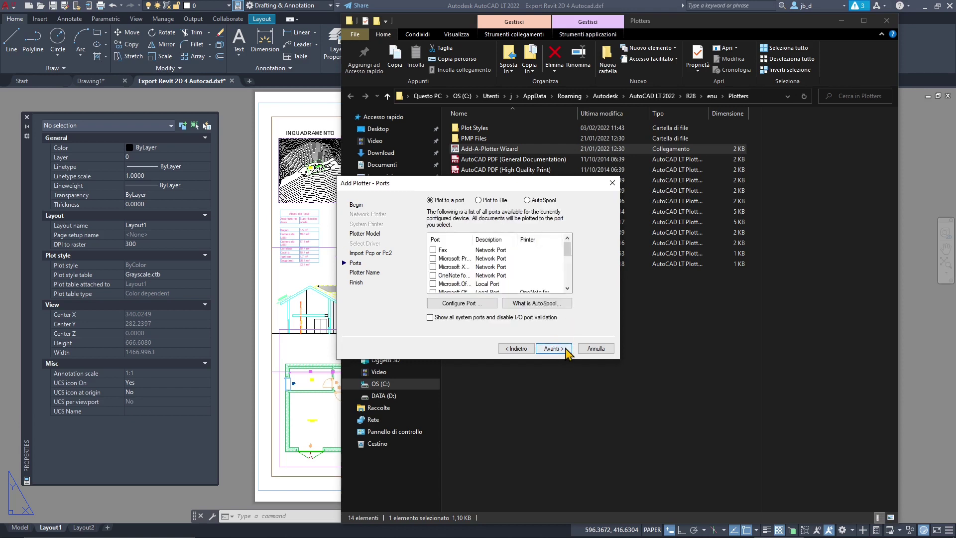
left_click(567, 350)
Try to name the new plotter PostScript Level 1 Plus EPS.
left_click(492, 260)
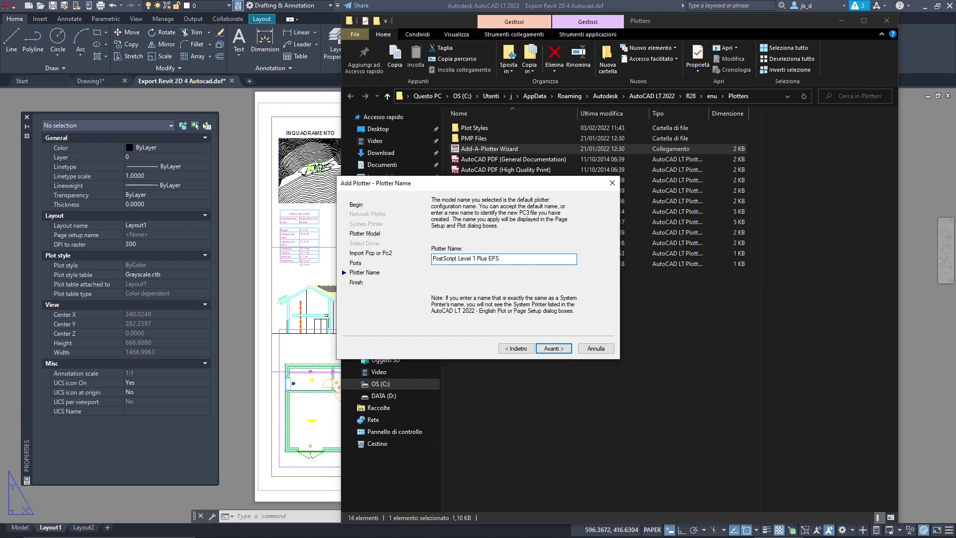
left_click(555, 351)
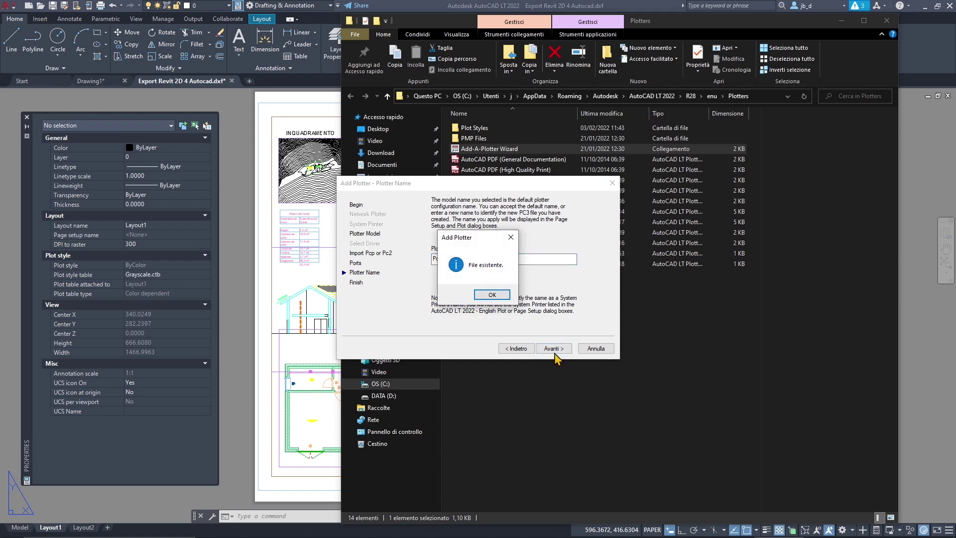
left_click(492, 295)
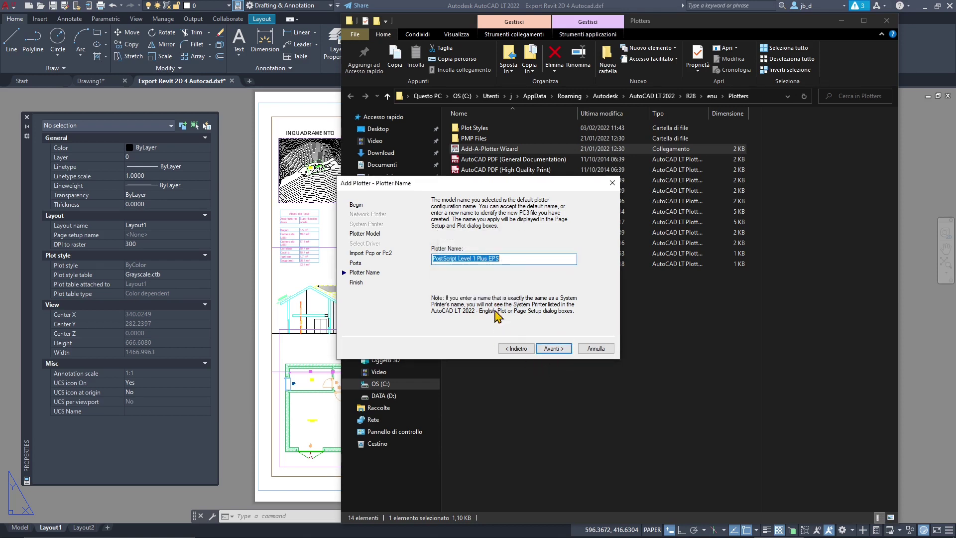
Name the new plotter PostScript Level 1 Plus Photoshop, finish the wizard and close the Plotters folder.
left_click(509, 259)
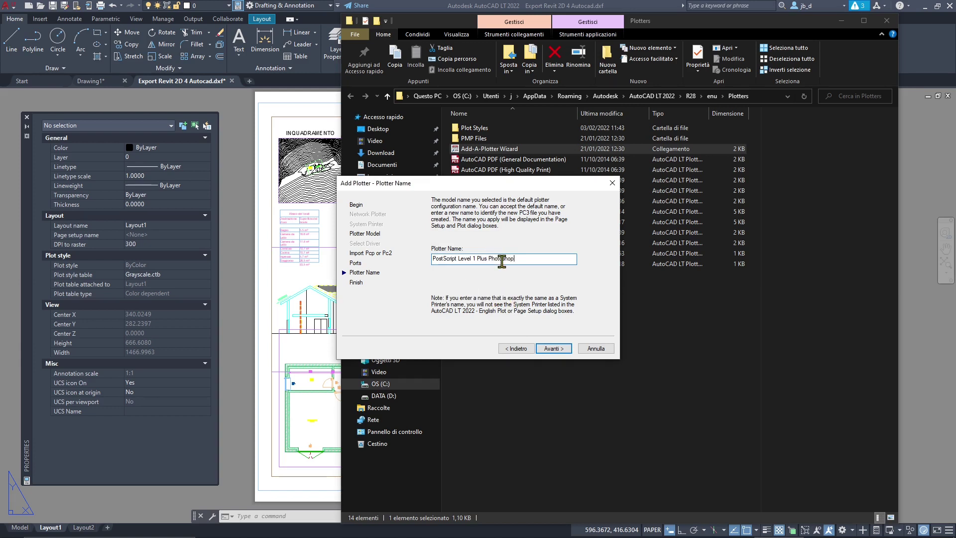
left_click(553, 348)
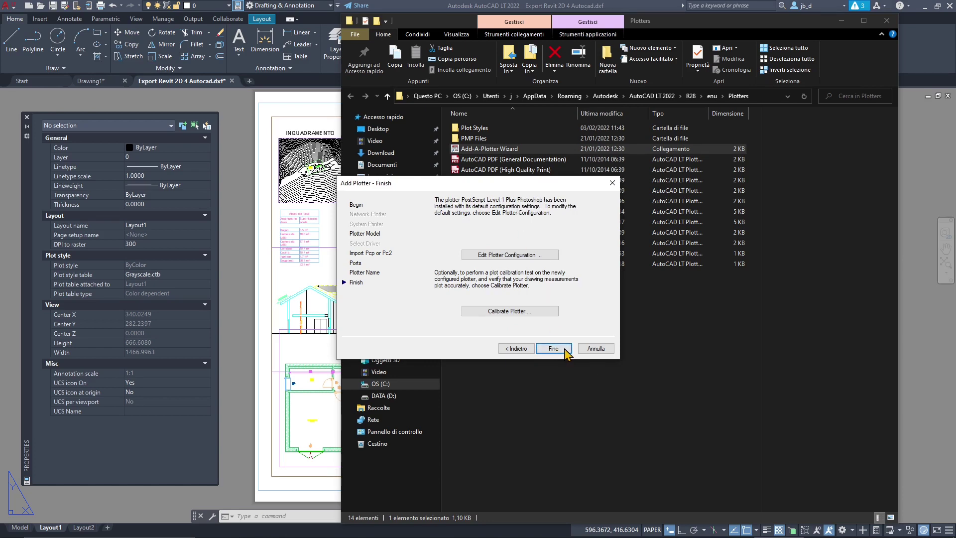
left_click(565, 352)
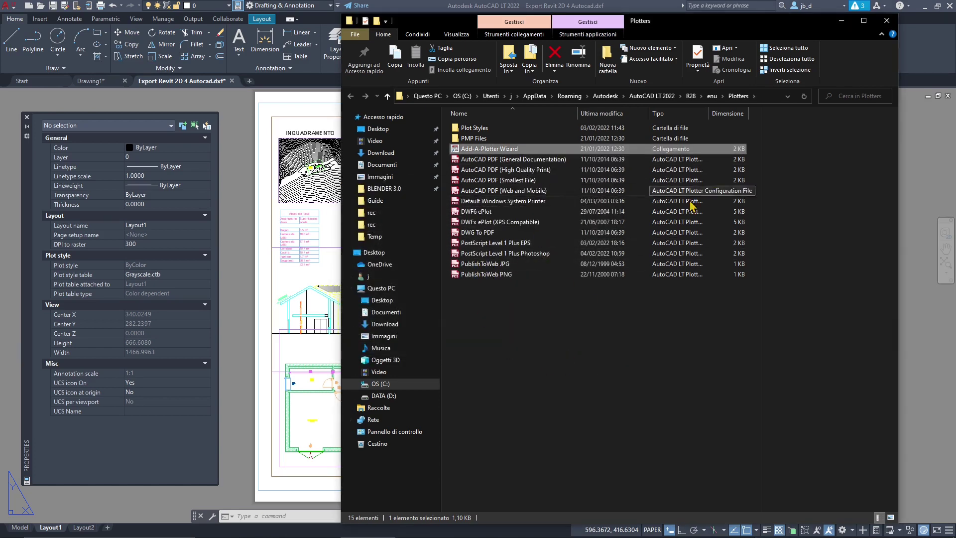
left_click(886, 21)
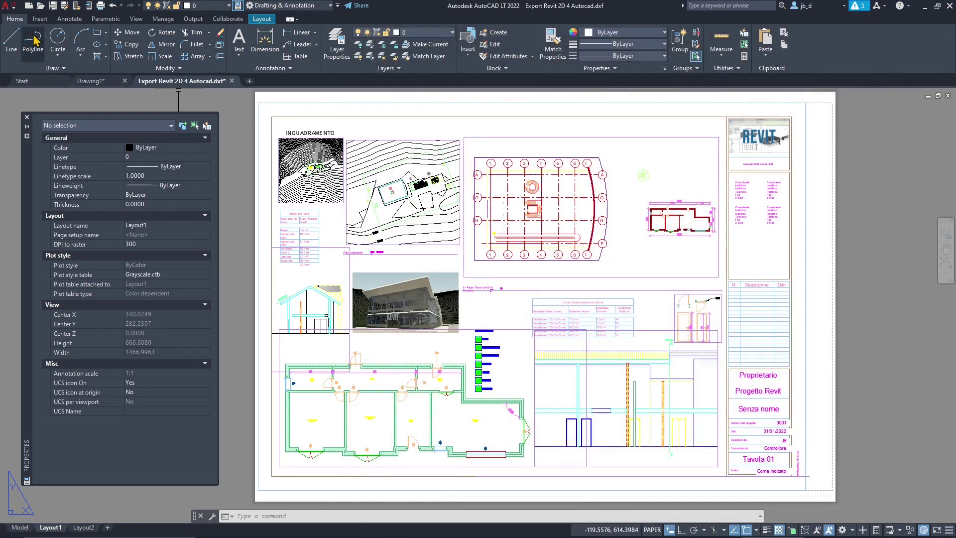
Open the Plot settings for Layout1 and choose the PostScript Level 1 Plus Photoshop.pc3 plotter with plotting to file enabled.
left_click(13, 8)
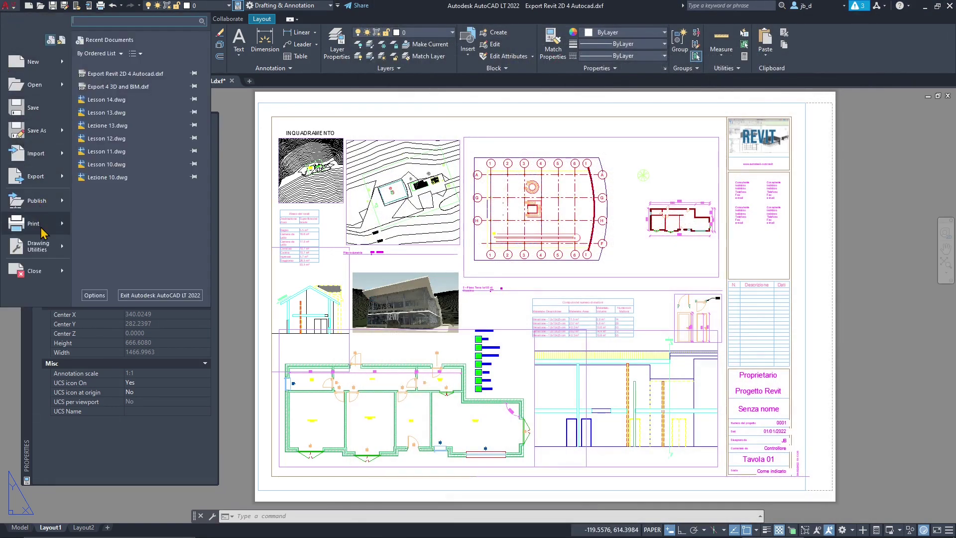
left_click(107, 68)
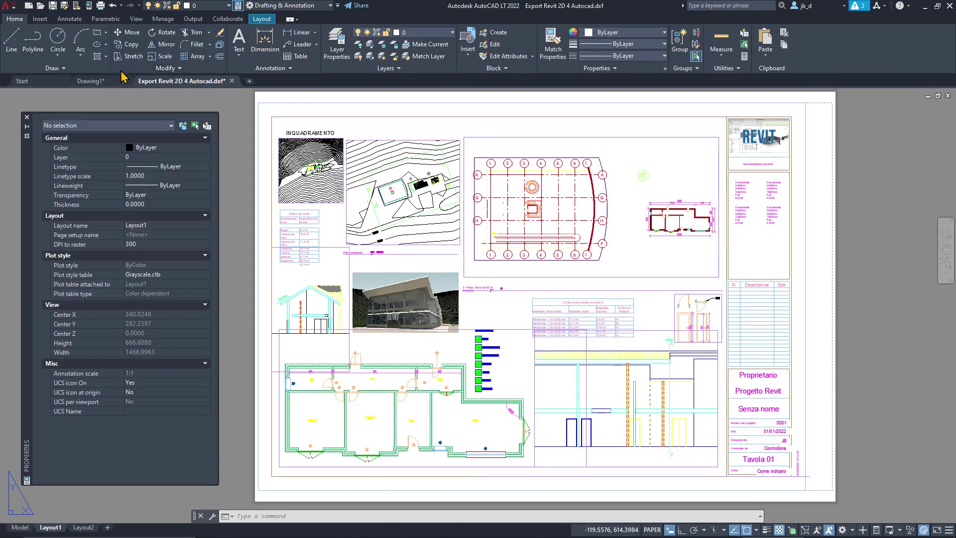
left_click(432, 298)
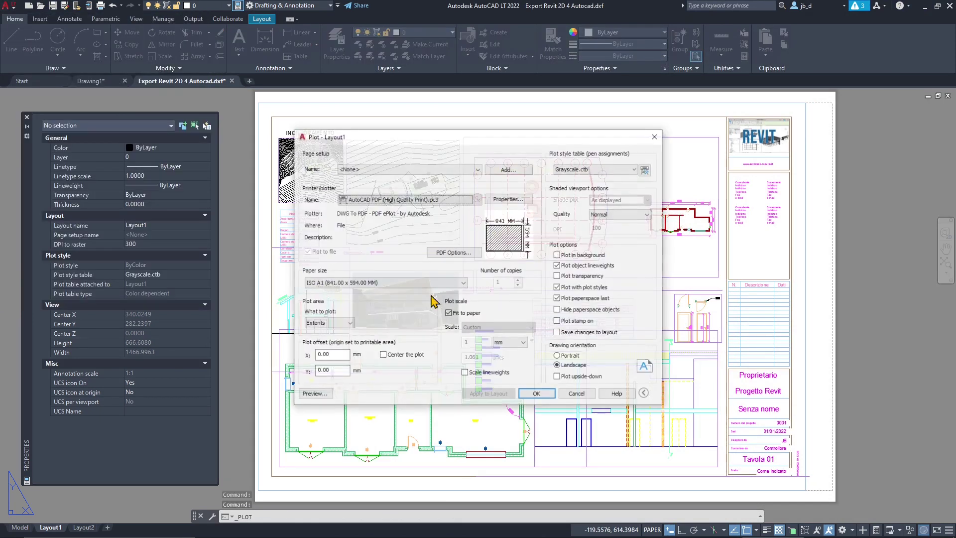
left_click(360, 197)
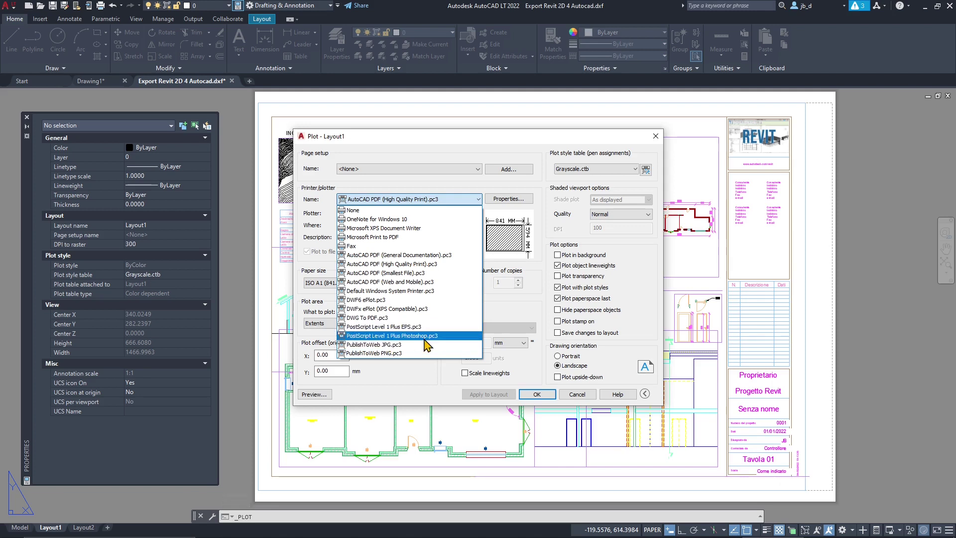
left_click(373, 335)
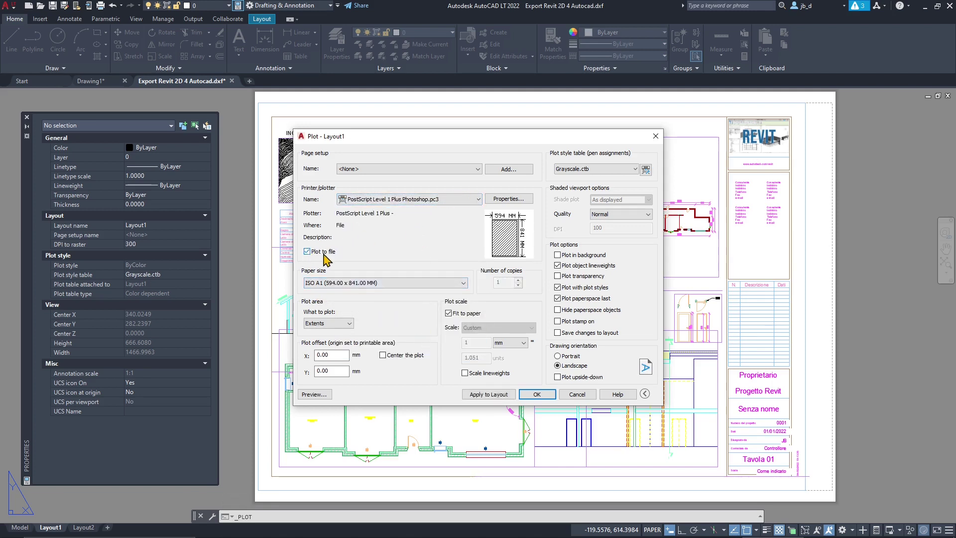
left_click(307, 251)
Preview the Layout1 plot, examine the column-grid plan, the dimensioned floor plan and the whole sheet, and return to the plot settings.
left_click(315, 394)
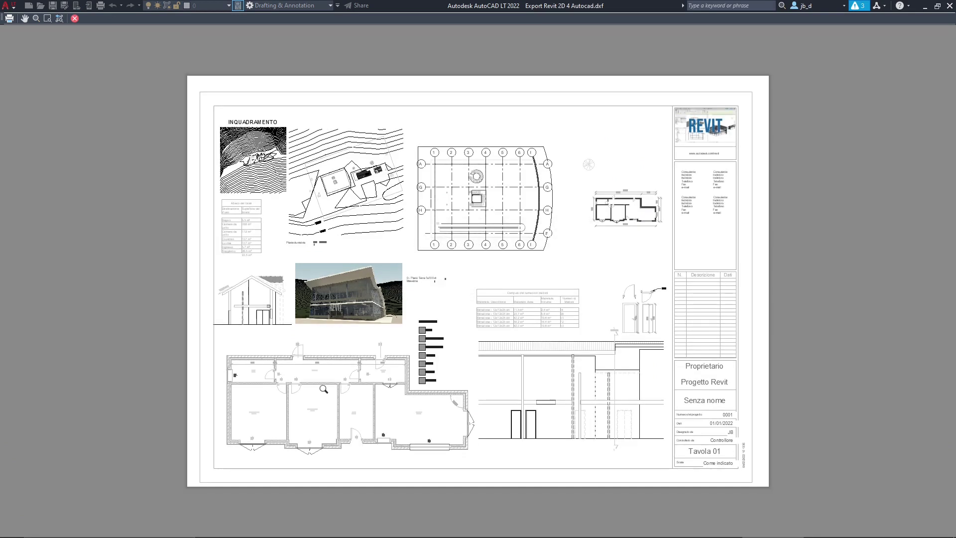
scroll(431, 162, "up", 7)
scroll(619, 225, "up", 2)
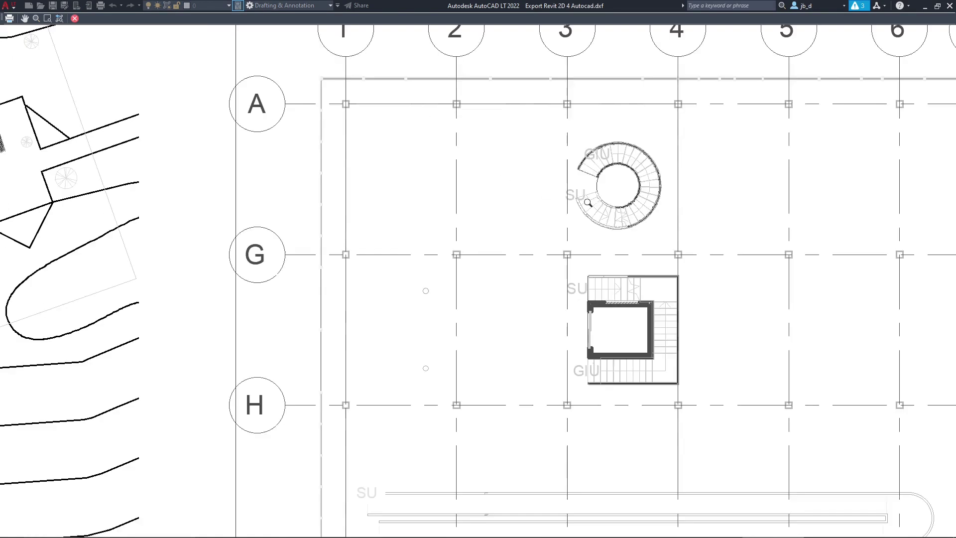
middle_click_drag(627, 274, 242, 127)
middle_click_drag(497, 416, 432, 321)
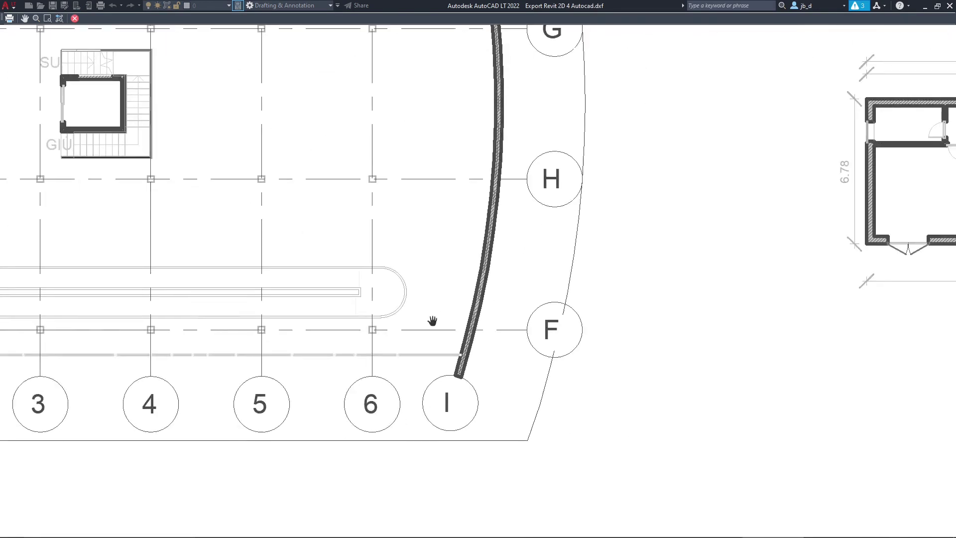
scroll(450, 247, "down", 2)
scroll(783, 201, "up", 2)
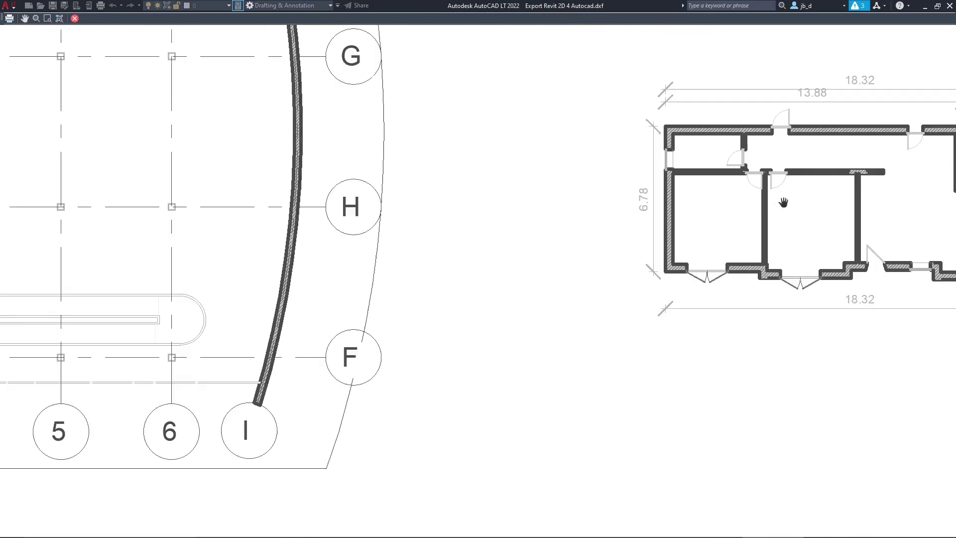
middle_click_drag(730, 234, 452, 253)
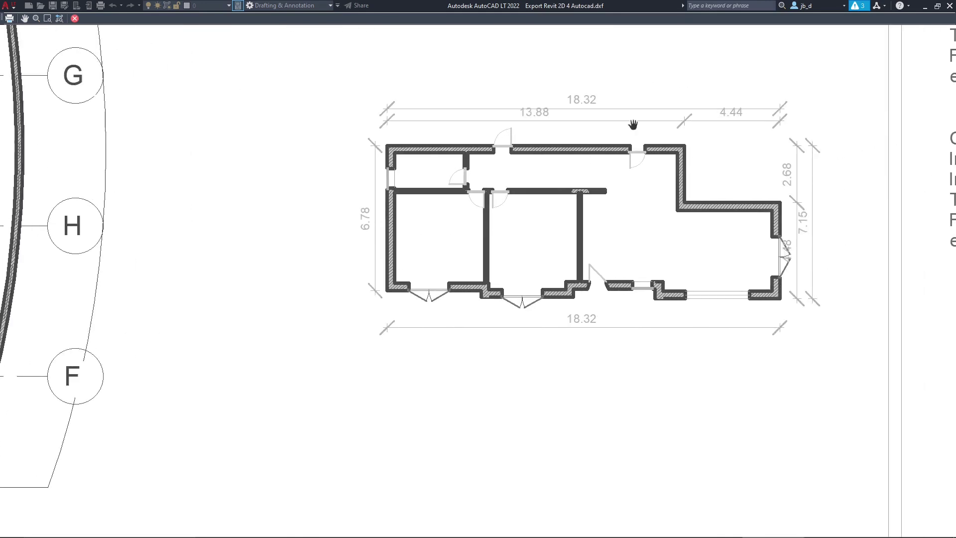
scroll(672, 245, "down", 10)
scroll(558, 239, "up", 5)
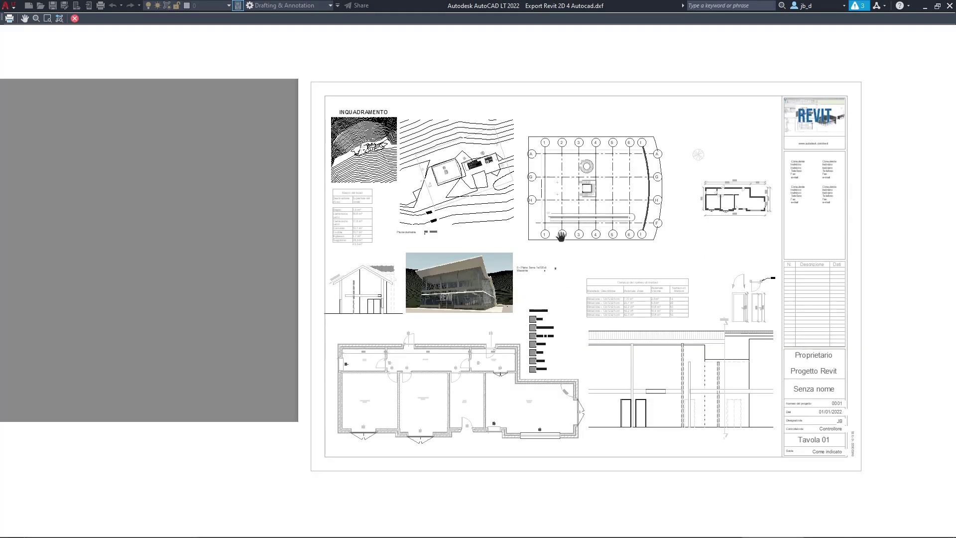
scroll(563, 210, "down", 2)
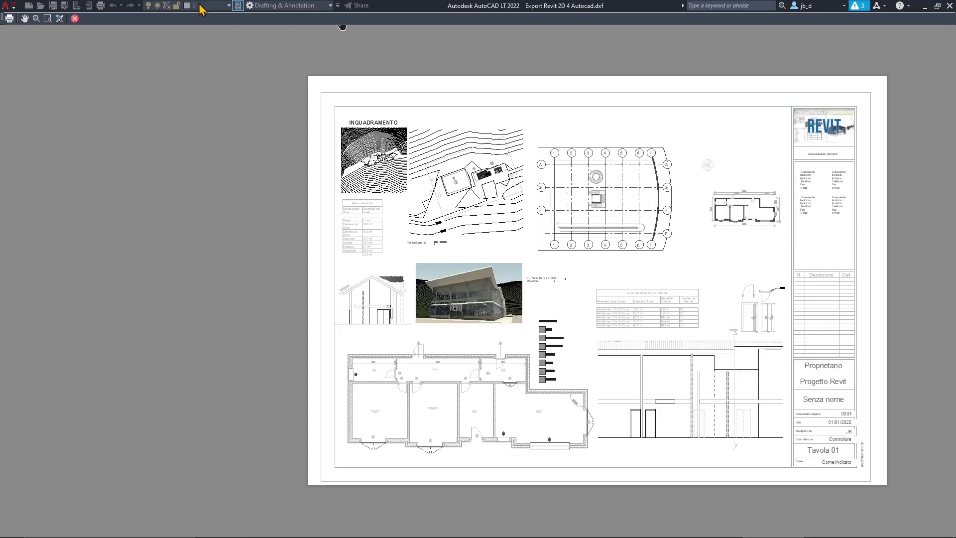
left_click(74, 19)
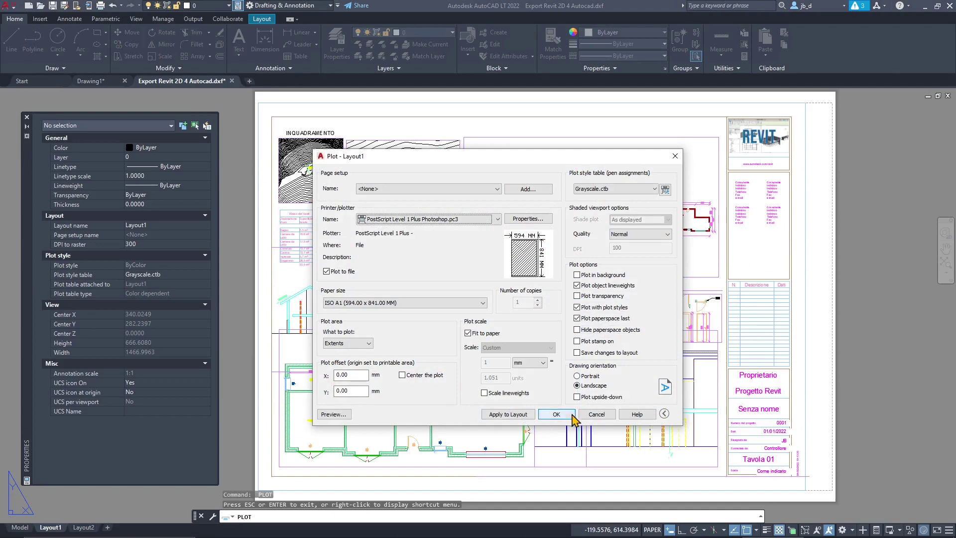
Plot Layout1 to the file Export Revit 2D 4 Autocad-Layout1.EPS in the Autocad LT folder and dismiss the completion notice.
left_click(556, 414)
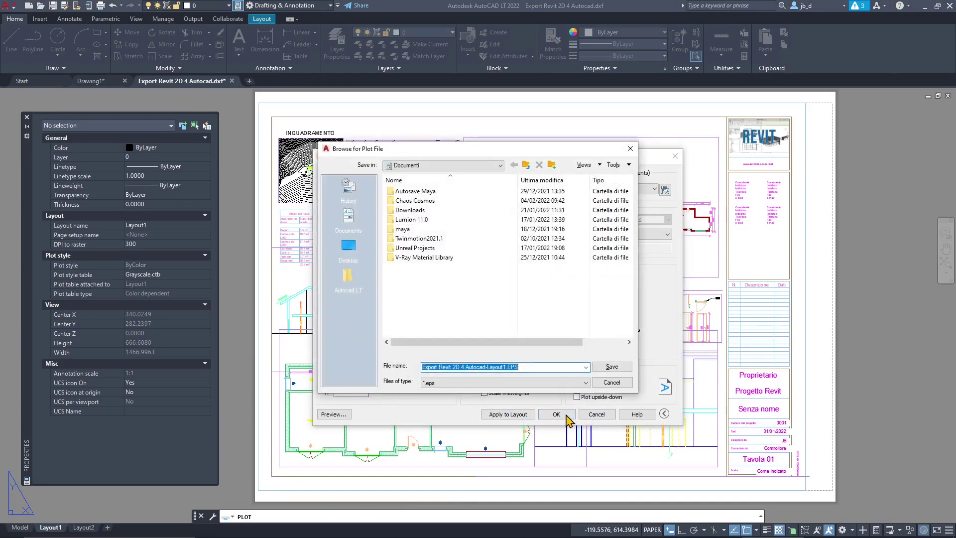
left_click(571, 366)
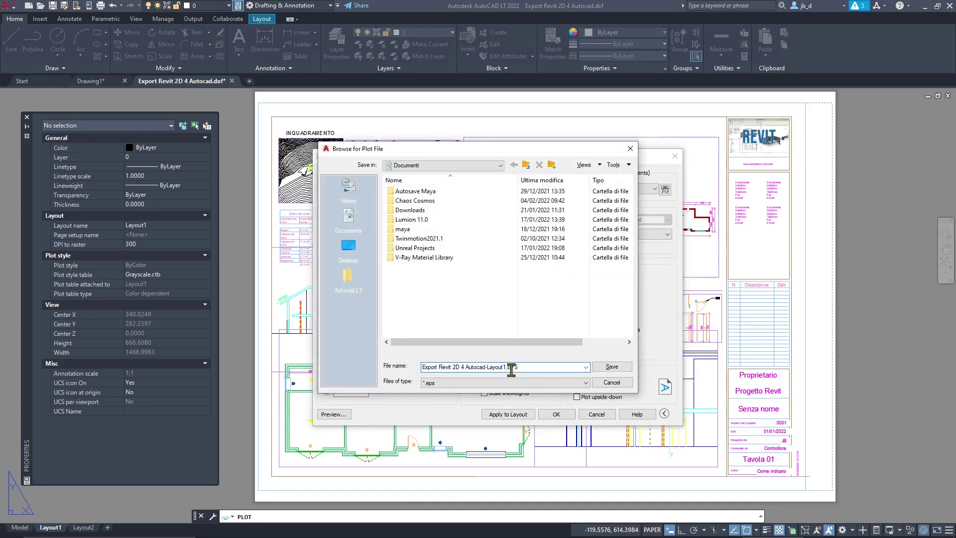
left_click(348, 277)
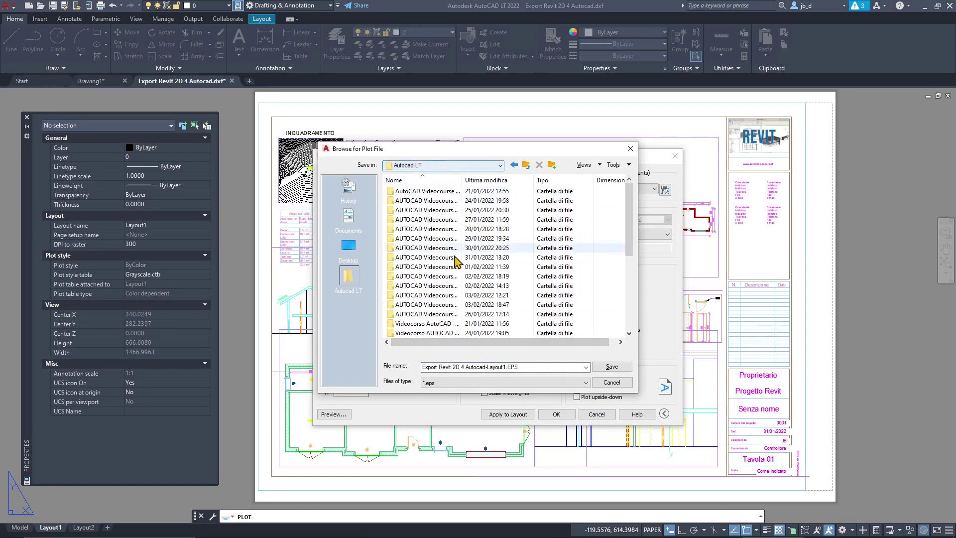
left_click_drag(629, 224, 649, 340)
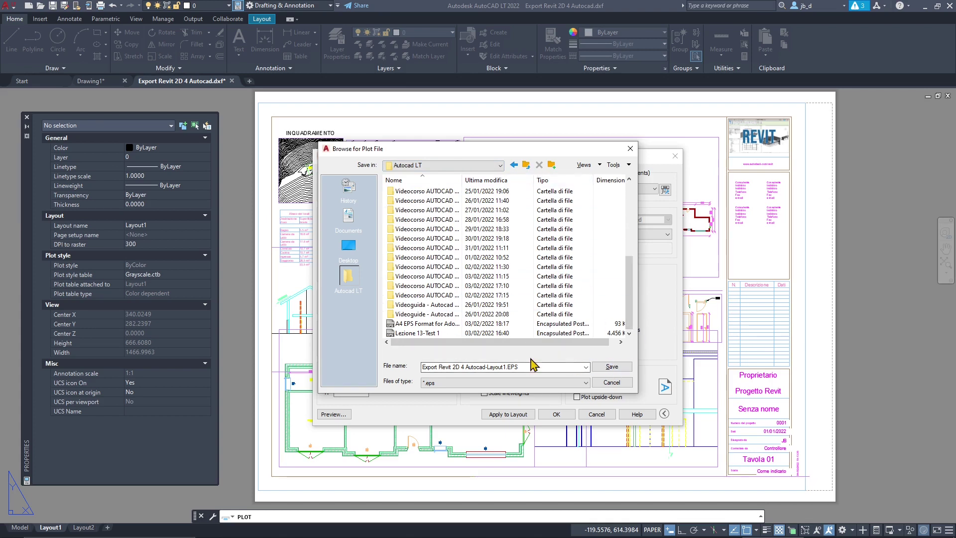
left_click(612, 366)
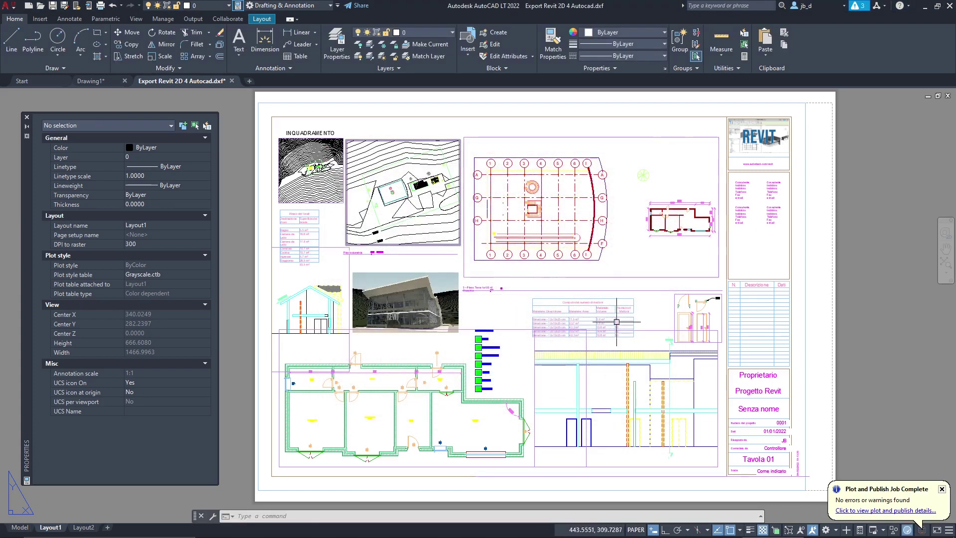
left_click(941, 490)
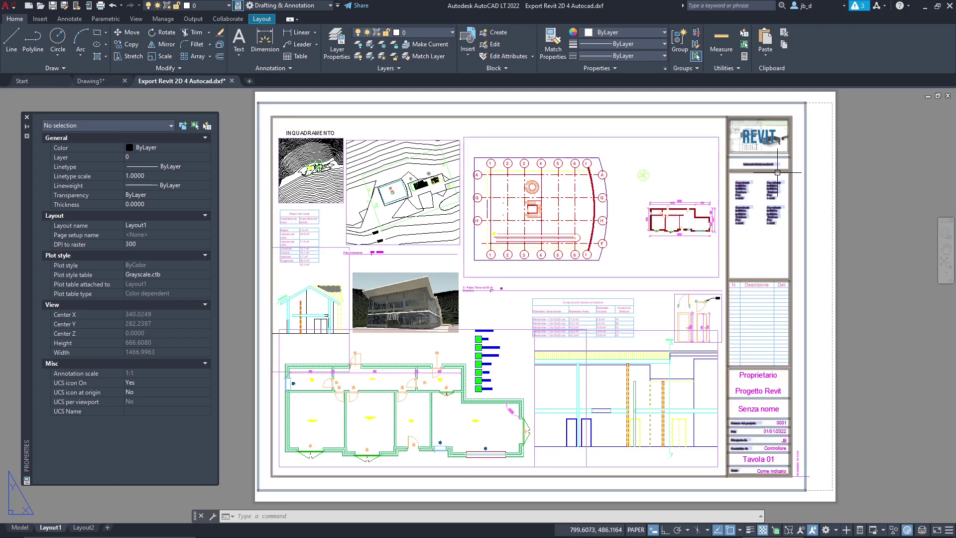
mouse_move(776, 172)
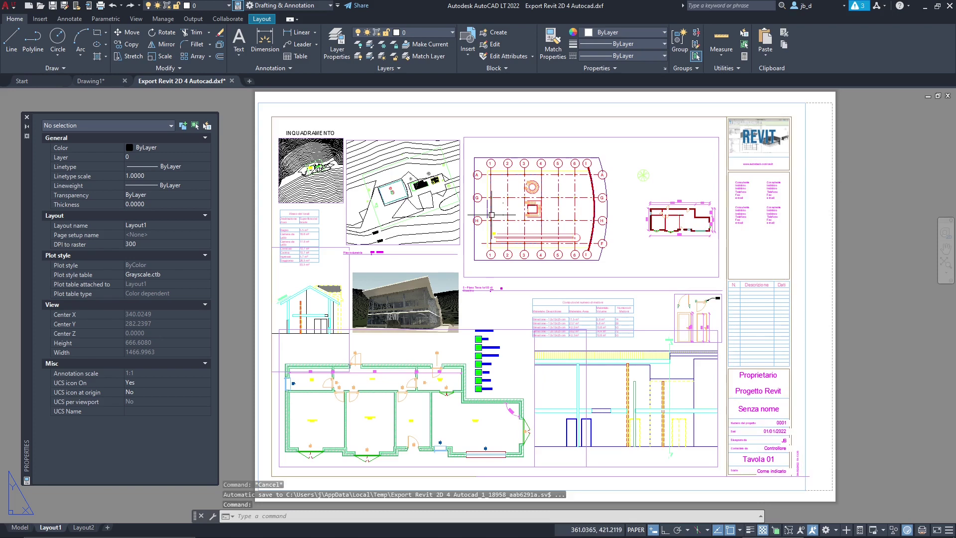